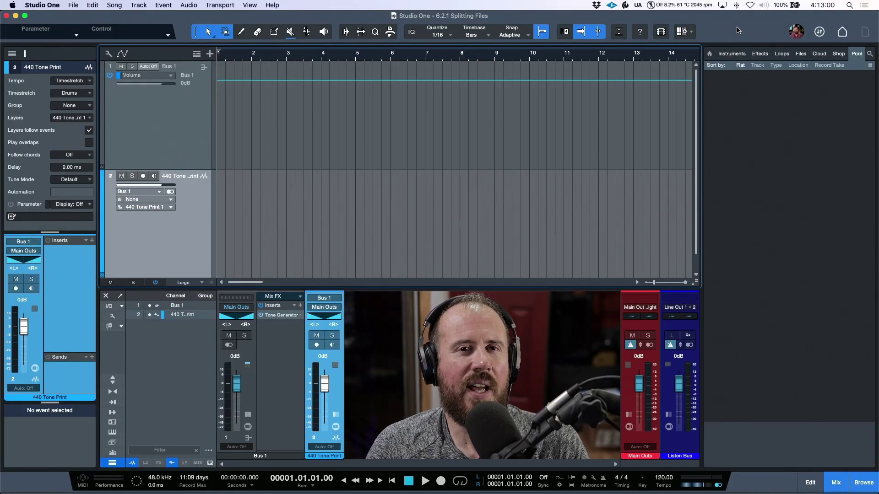
key("super+Tab")
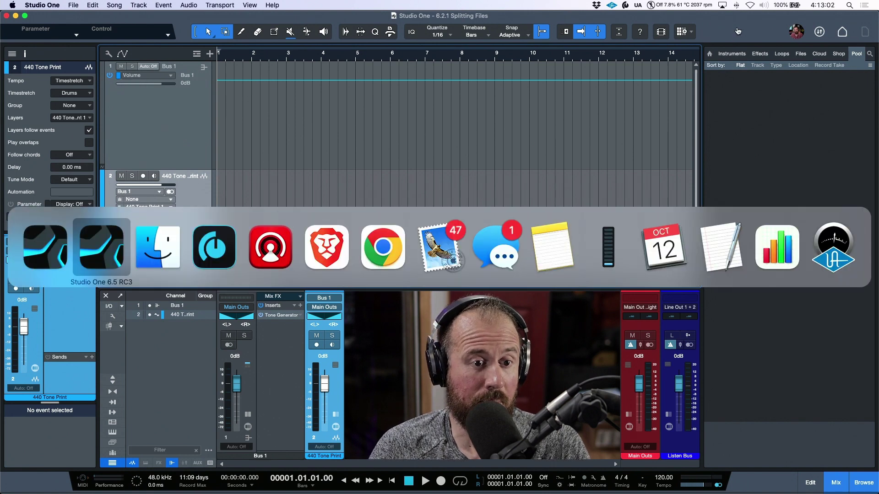
key("super+shift+Tab")
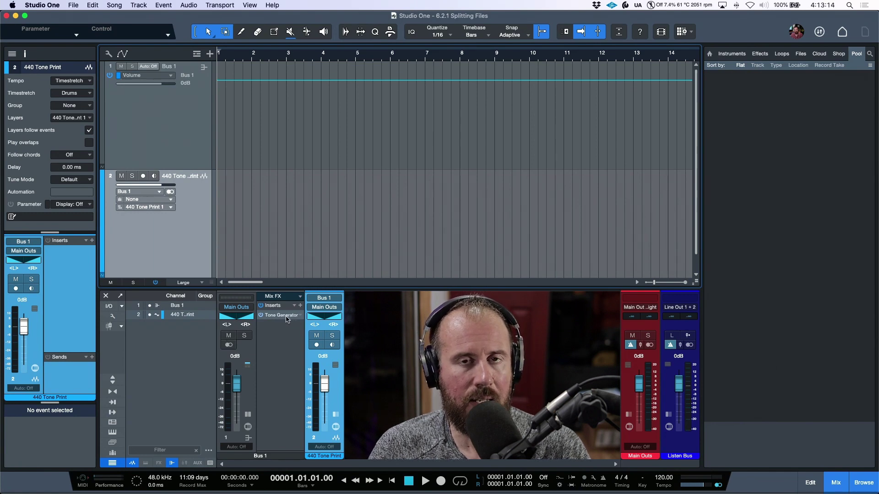
Arm the 440 Tone Print track for recording and mute it
left_click(316, 345)
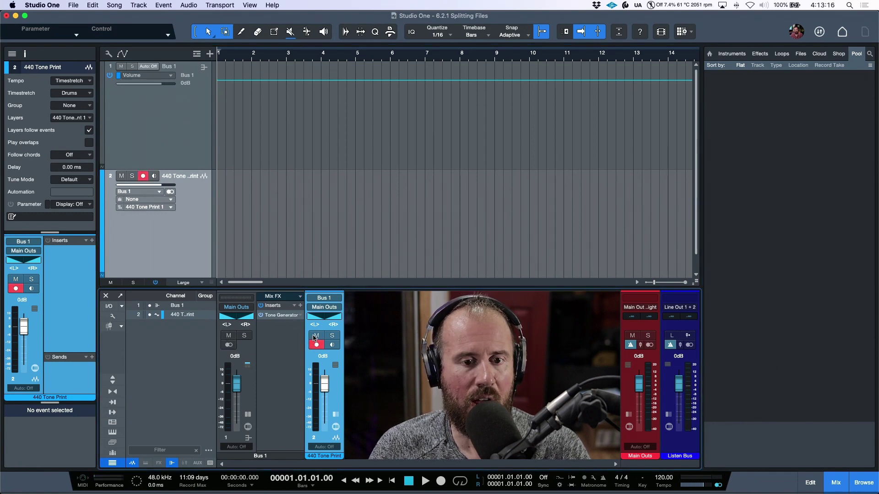
left_click(317, 336)
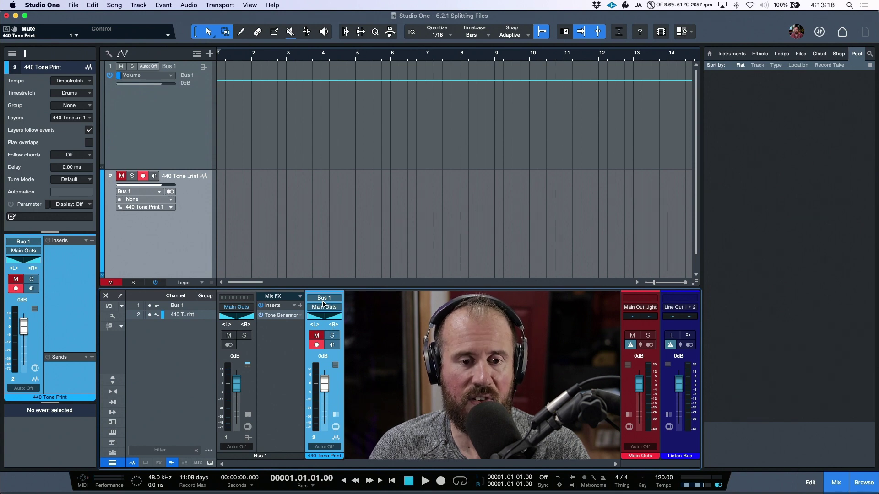
Turn on the Tone Generator inserted on Bus 1 and lower the Main Outs fader to -∞
left_click(290, 316)
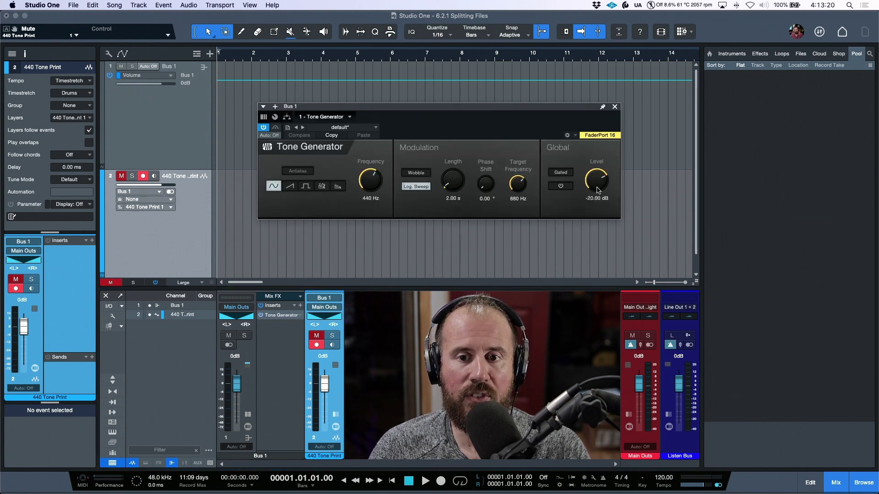
left_click(566, 189)
left_click(614, 107)
left_click_drag(638, 398, 639, 421)
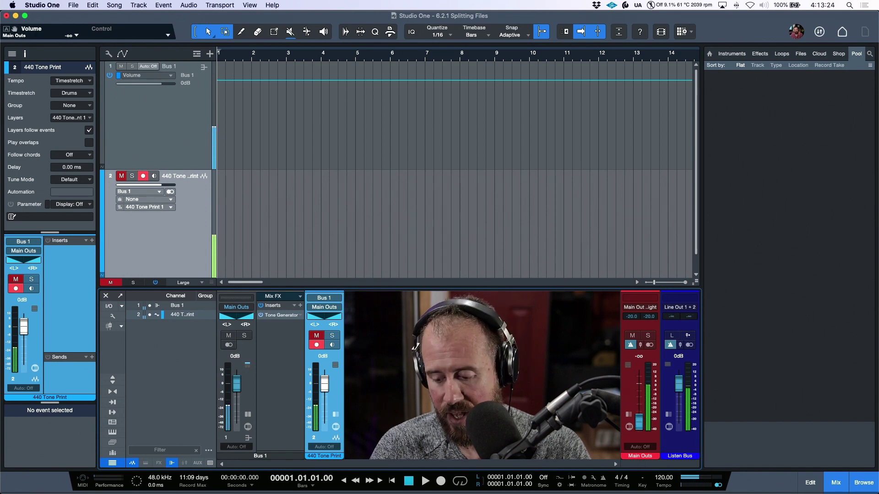
Record the tone onto the 440 Tone Print track from bar 1 and trim the event to end at bar 3
key("KP_Multiply")
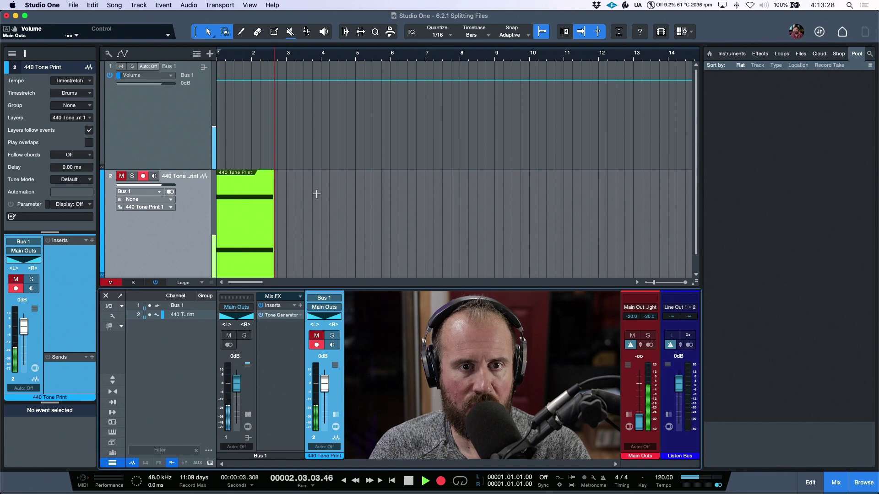
key("space")
left_click_drag(338, 199, 285, 210)
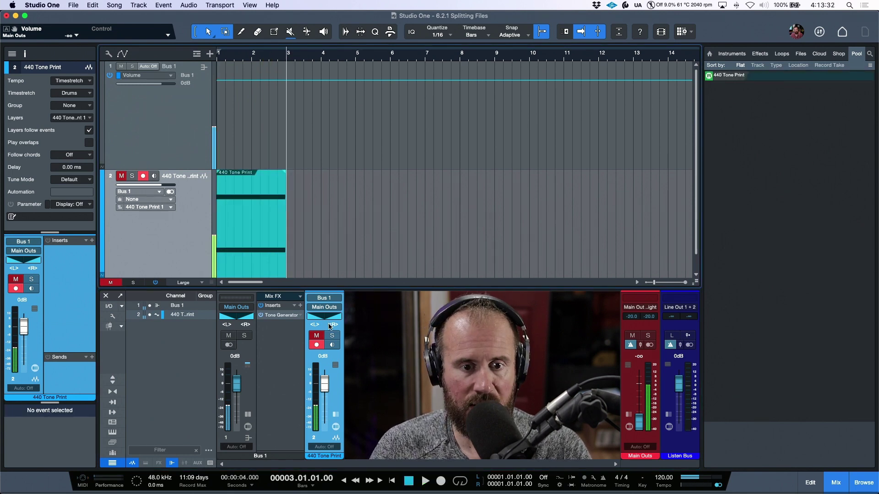
Disarm and unmute the 440 Tone Print track, and locate its recorded event in the Pool
left_click(317, 344)
left_click(317, 336)
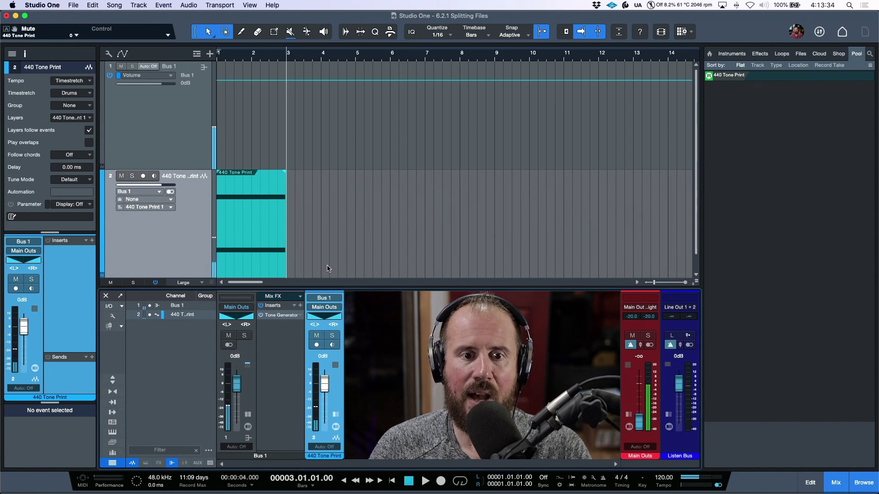
right_click(259, 254)
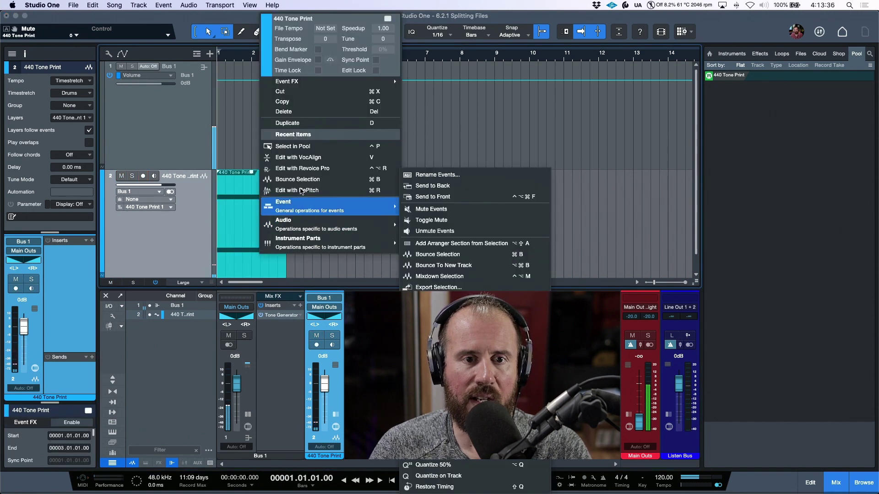
left_click(304, 146)
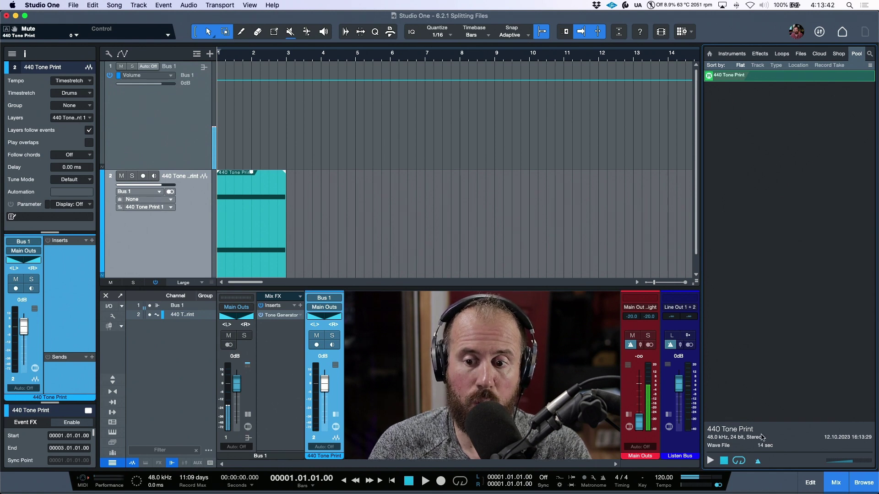
left_click(250, 267)
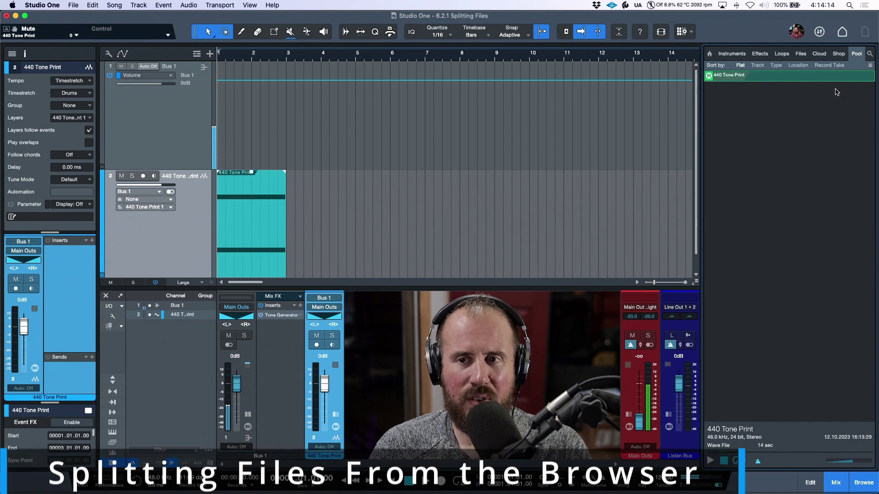
Browse to the Media folder of 6.2.1 Splitting Files in the file browser and refresh its contents
left_click(801, 54)
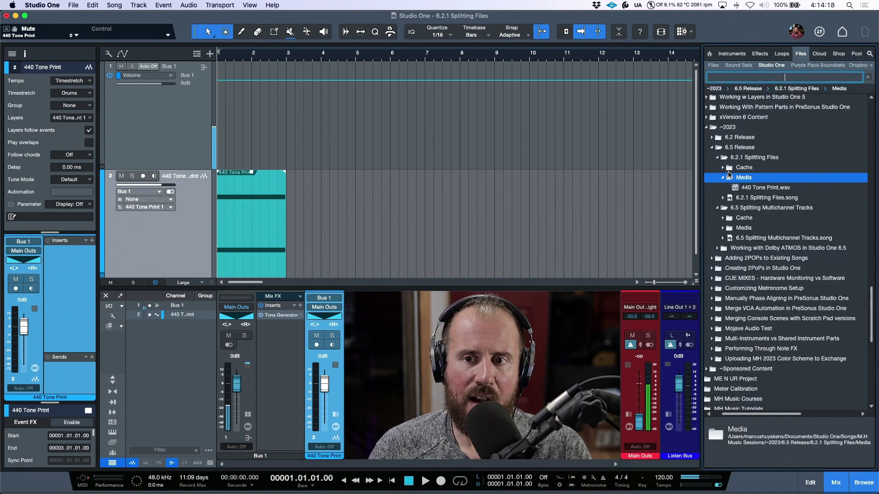
left_click(724, 177)
left_click(723, 176)
right_click(745, 179)
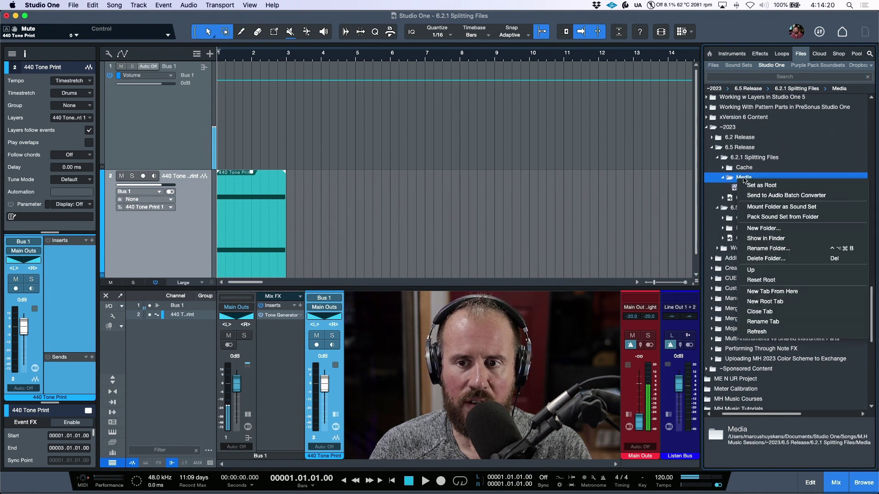
left_click(758, 333)
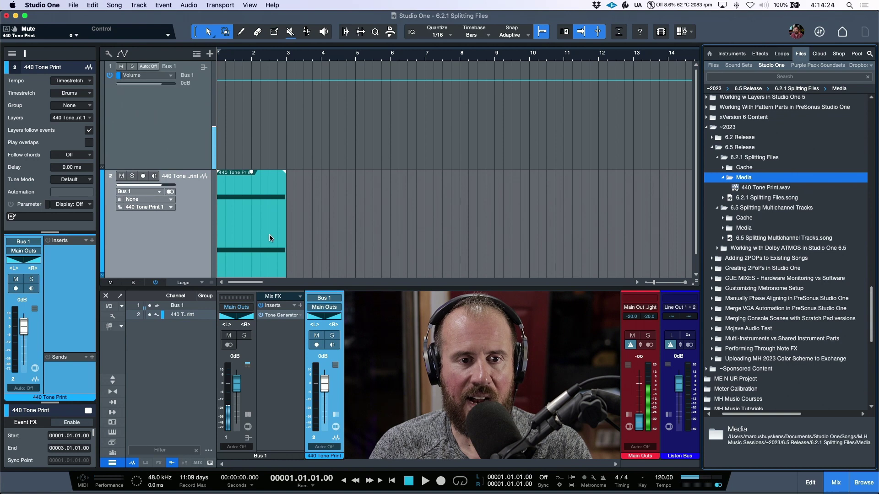
Split 440 Tone Print.wav in the Media folder to mono files
left_click(776, 191)
right_click(777, 191)
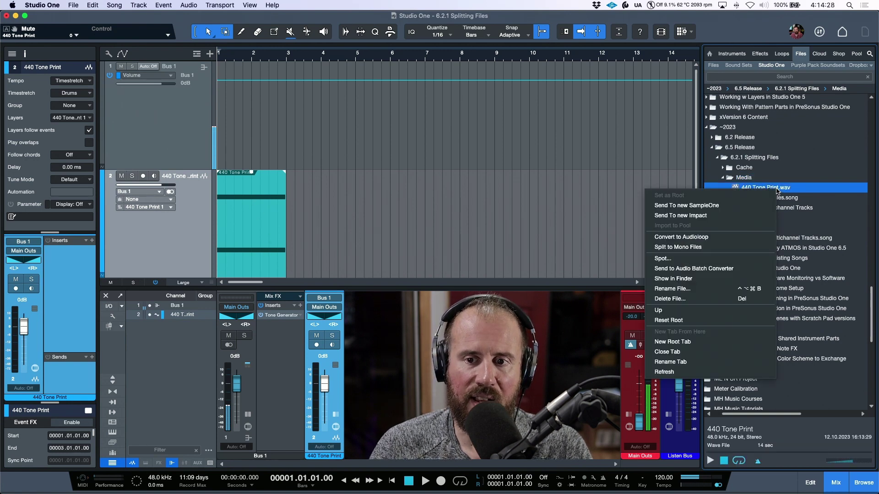
left_click(678, 247)
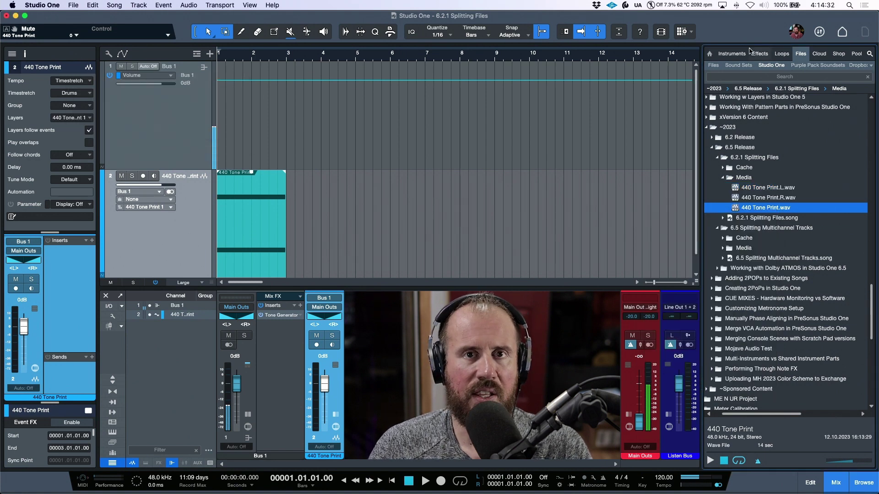
Check the Pool for the split files and reveal 440 Tone Print.L.wav in Finder
left_click(855, 54)
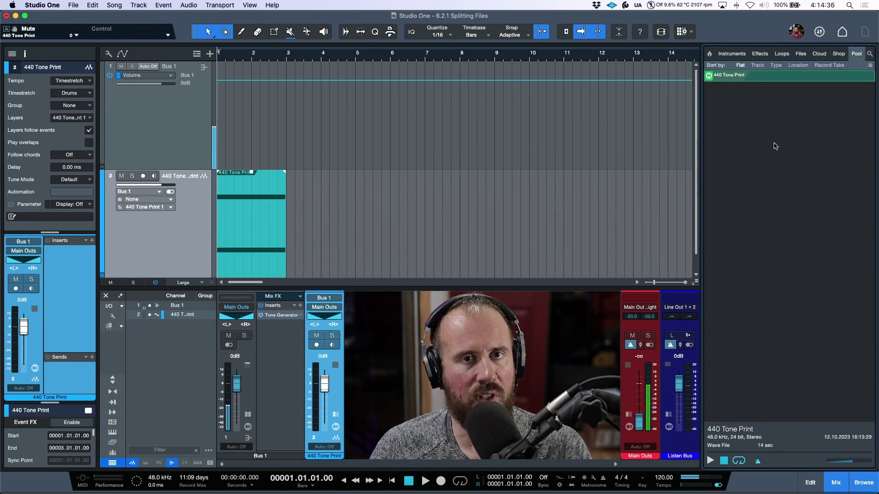
left_click(802, 54)
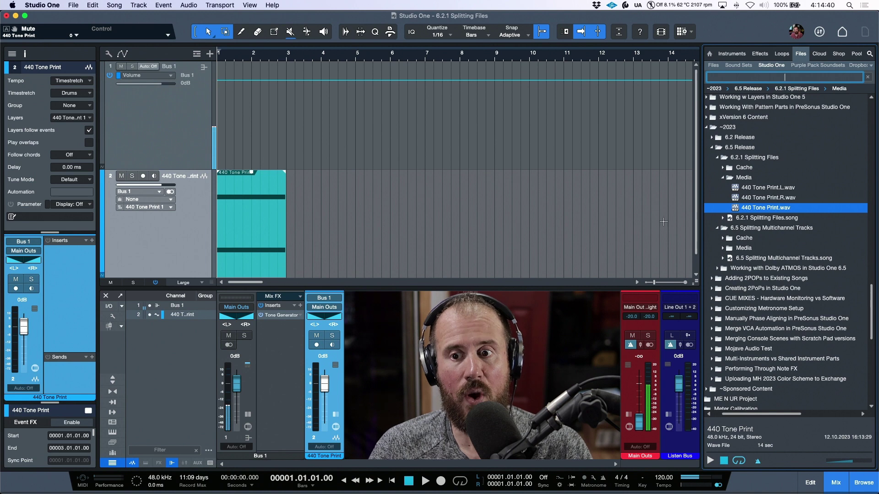
left_click(736, 190)
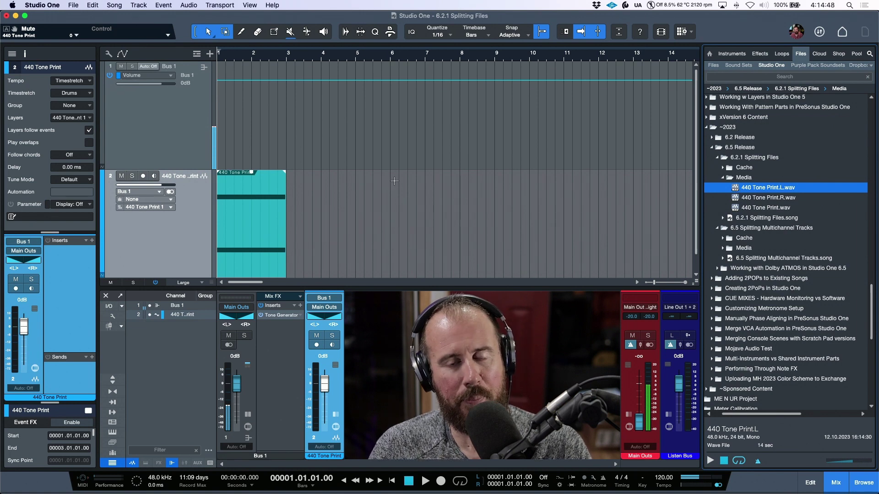
right_click(737, 188)
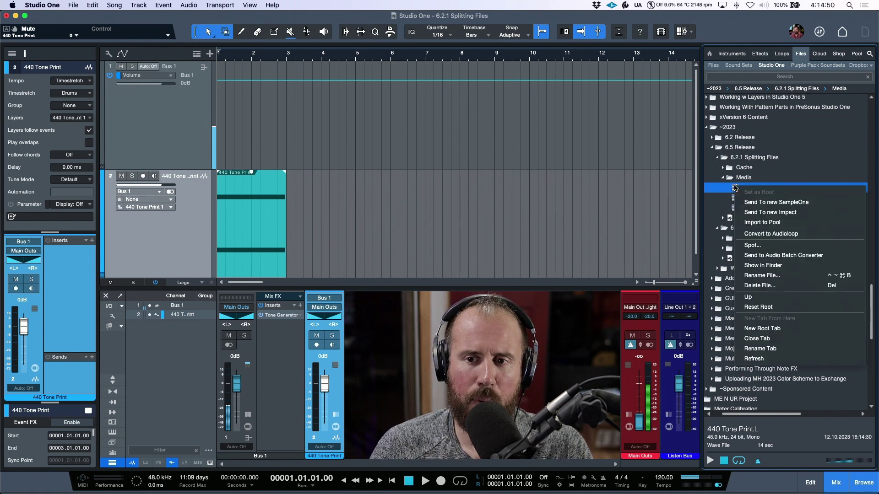
left_click(765, 266)
left_click_drag(290, 30, 523, 21)
scroll(469, 70, "left", 3)
scroll(469, 76, "right", 3)
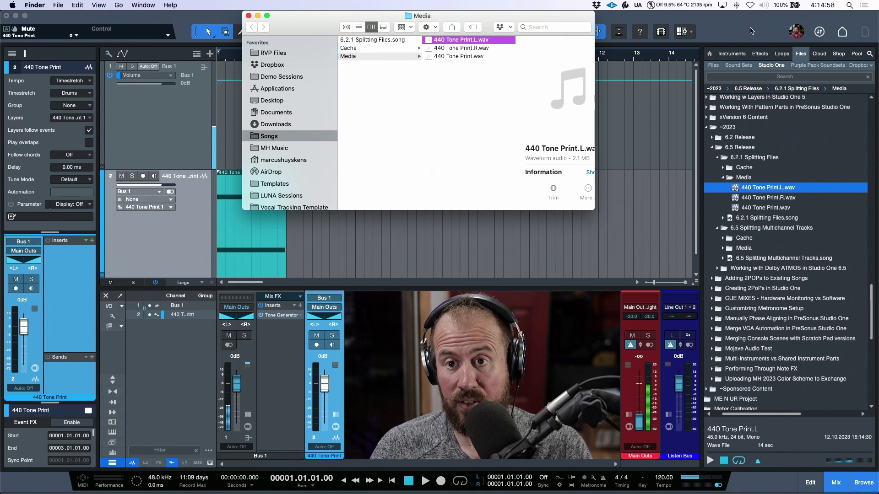
Return to Studio One, place 440 Tone Print.L.wav on the 440 Tone Print track at bar 9, and select it in the Pool
key("super+Tab")
left_click(856, 55)
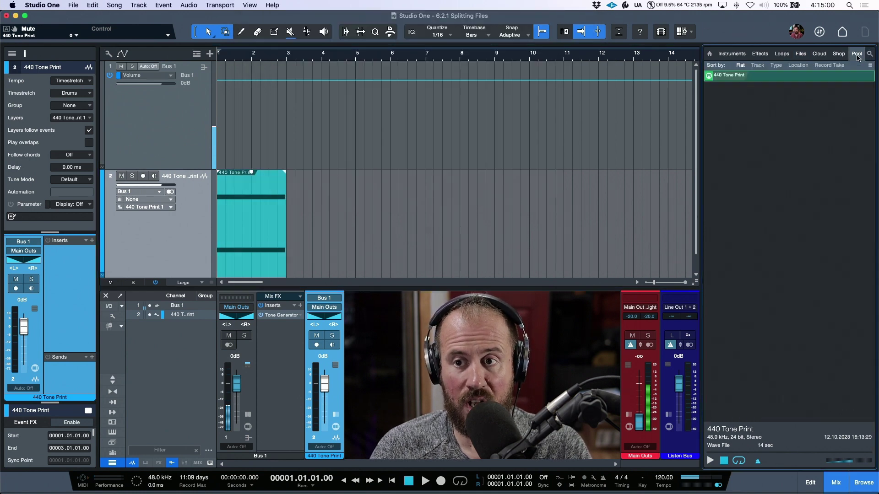
left_click(802, 54)
left_click_drag(738, 188, 515, 177)
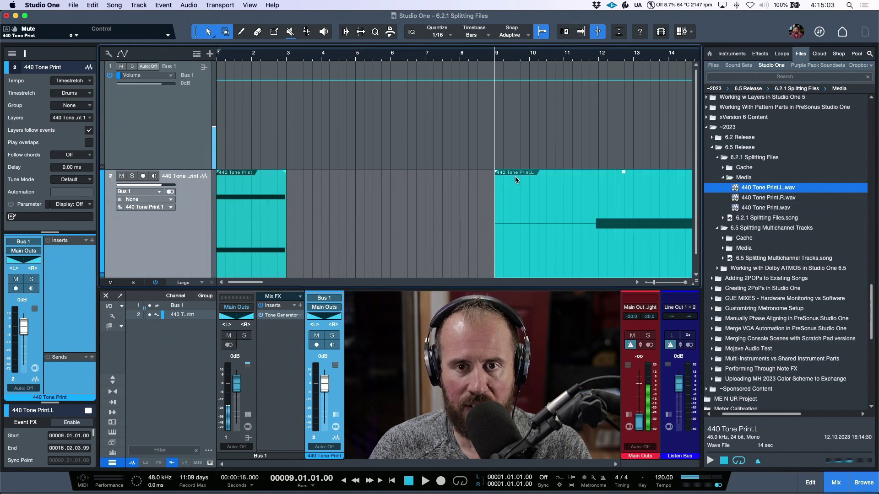
left_click(857, 53)
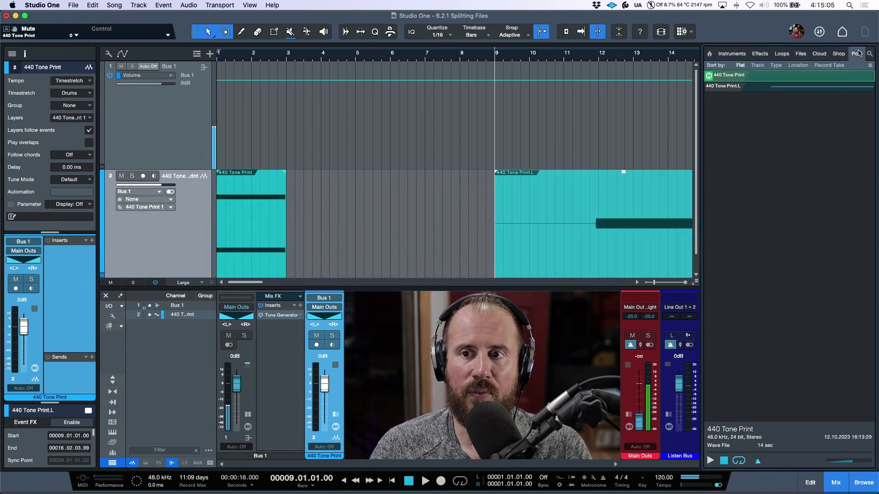
left_click(756, 88)
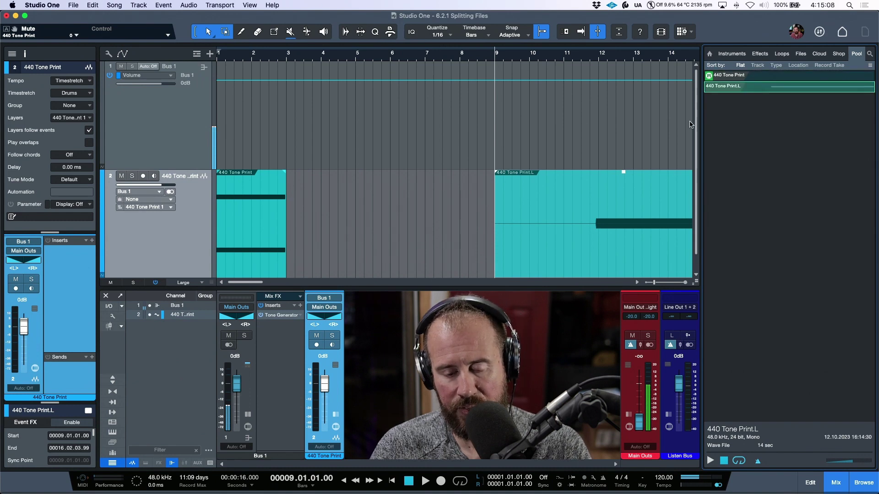
Merge 440 Tone Print.L.wav and 440 Tone Print.R.wav from the Media folder to a stereo file
left_click(800, 54)
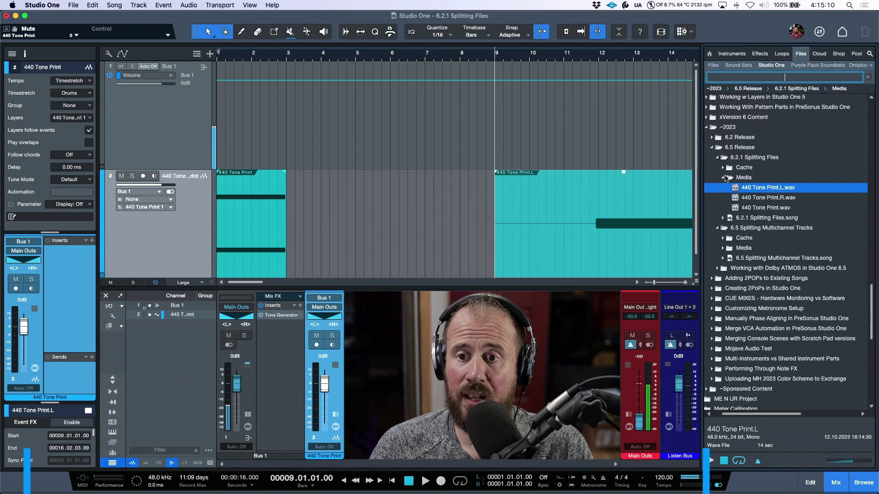
left_click(764, 198)
left_click(767, 190, "shift")
right_click(767, 191)
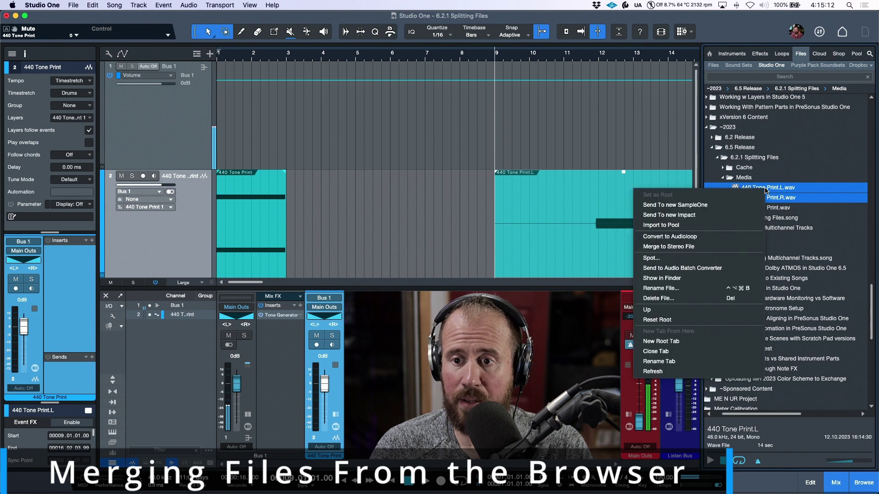
left_click(659, 249)
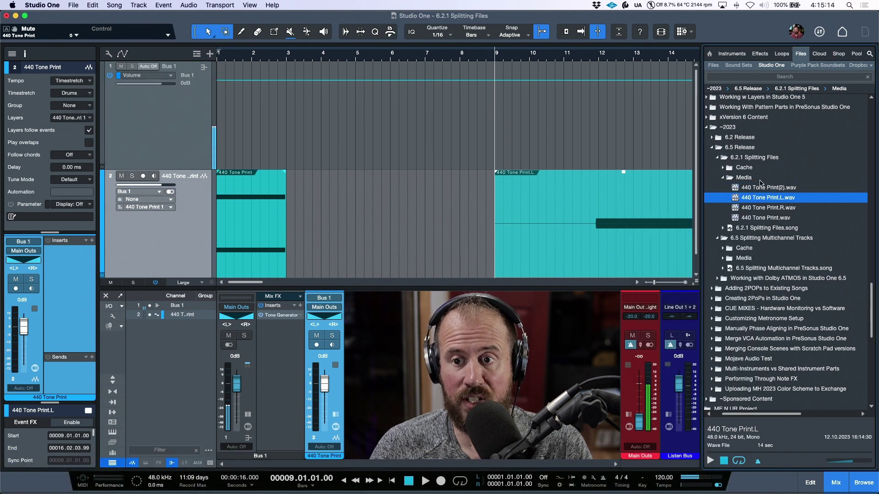
Reveal 440 Tone Print(2).wav in Finder and select the L and R mono files there
left_click(746, 188)
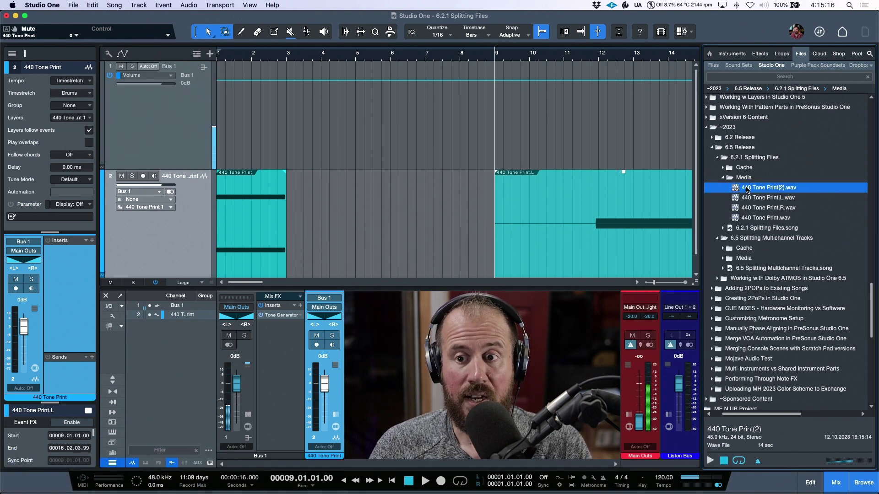
right_click(746, 189)
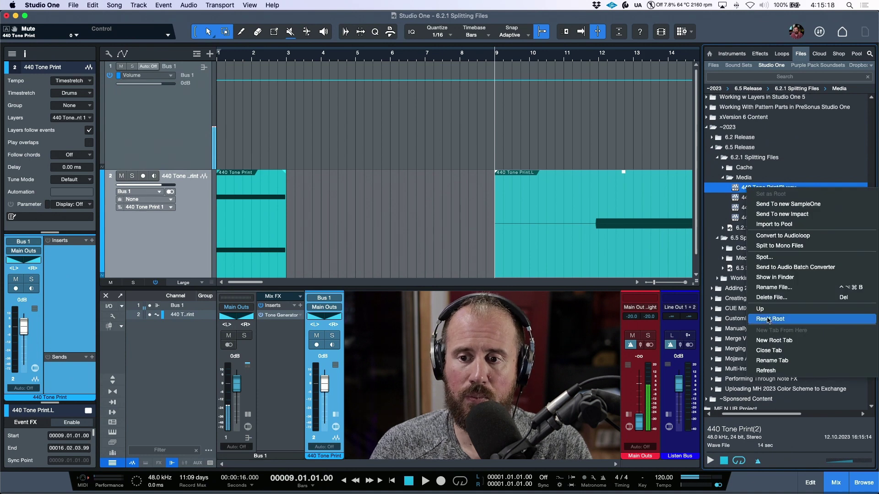
left_click(780, 276)
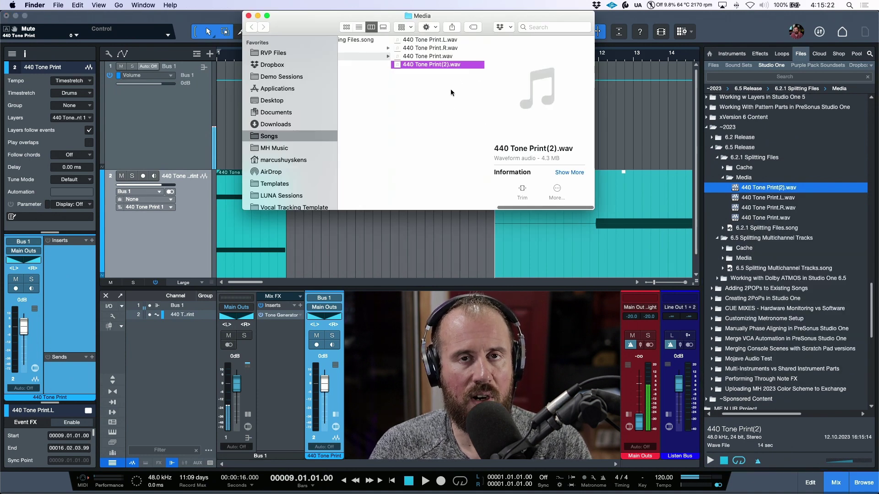
left_click(447, 40)
left_click(447, 48, "shift")
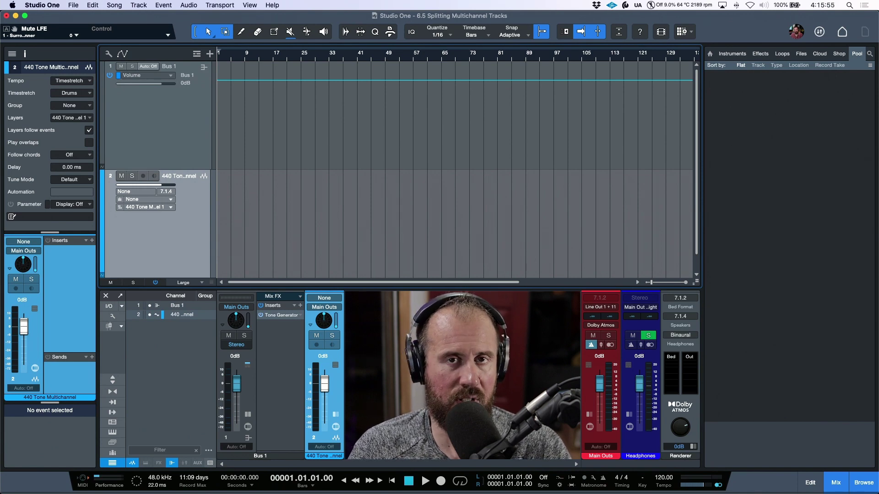
Inspect the Bus 1 track and the 440 Tone Multichannel track in the 6.5 Splitting Multichannel Tracks song
left_click(147, 122)
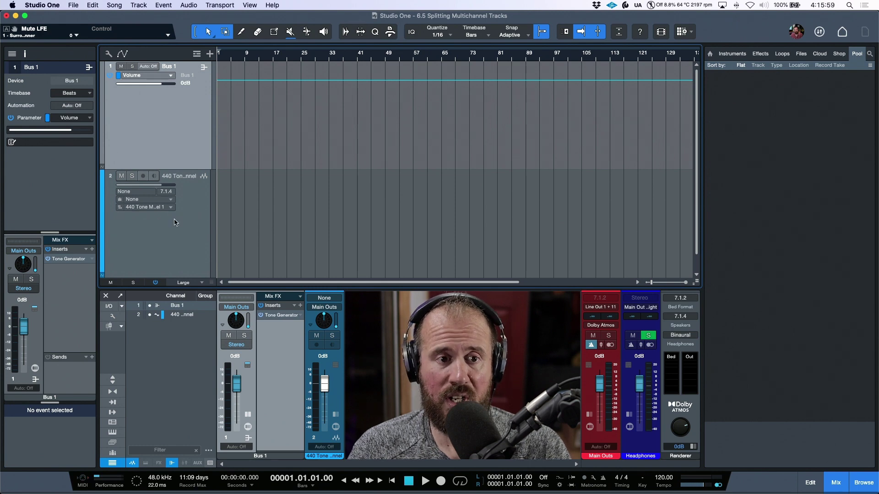
left_click(196, 244)
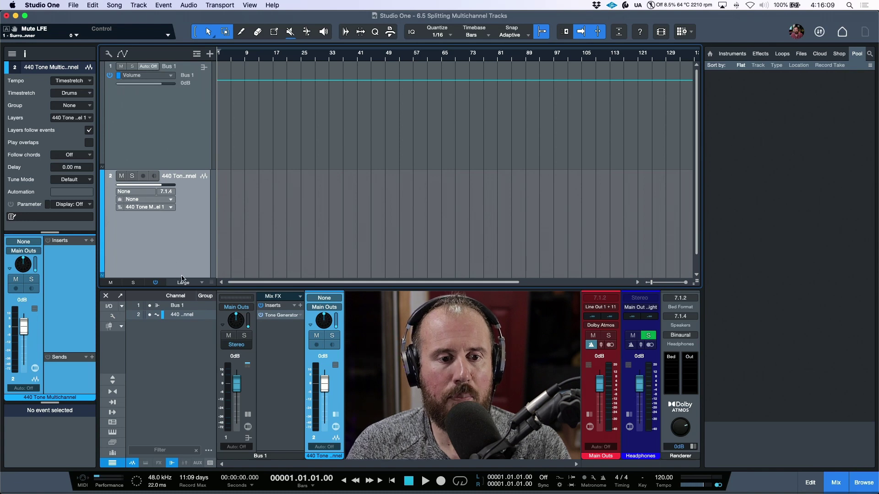
Switch the 440 Tone Multichannel track's channel format to stereo and set it back to 7.1.4
left_click_drag(183, 277, 187, 202)
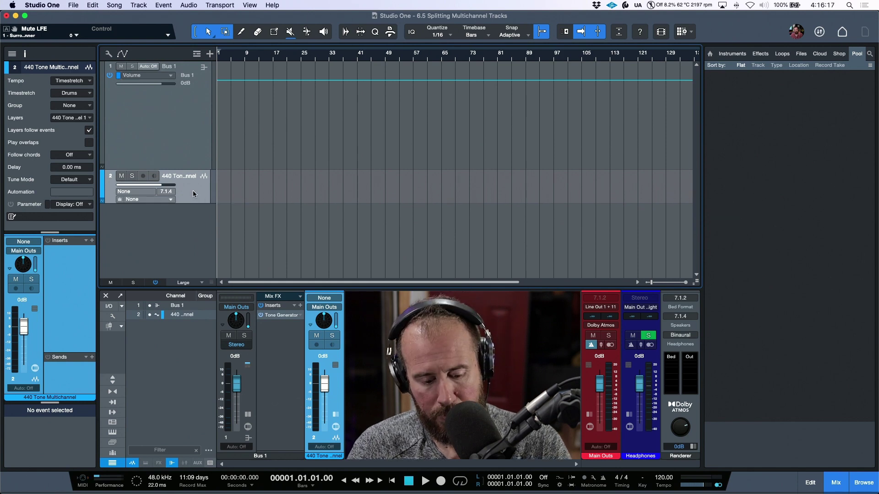
left_click(172, 193)
left_click(179, 211)
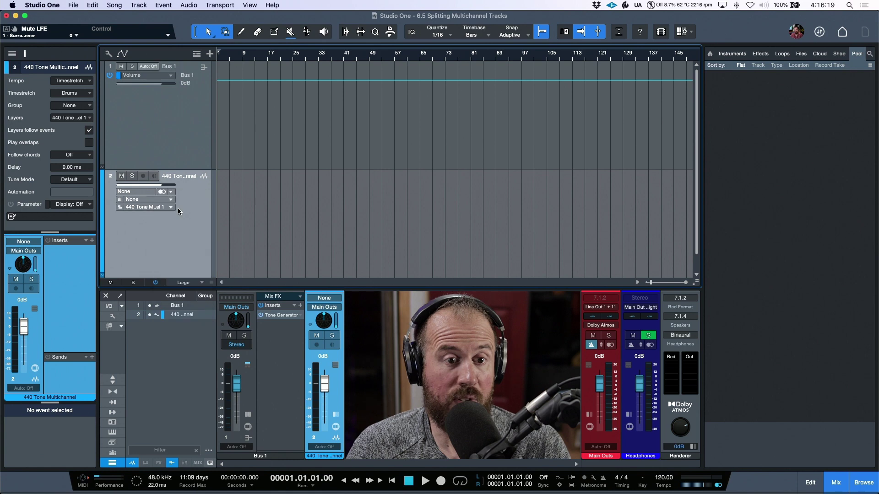
left_click(164, 192)
left_click(182, 332)
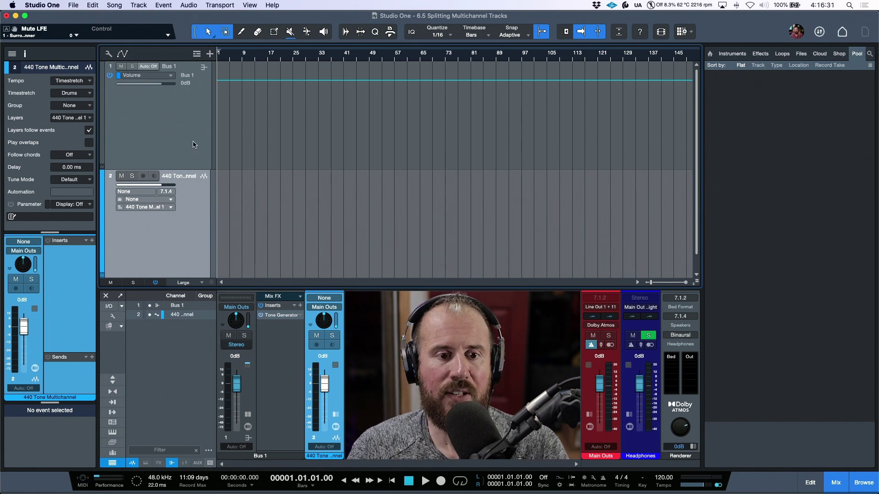
Select Bus 1 and examine which channel formats are available for it
left_click(249, 396)
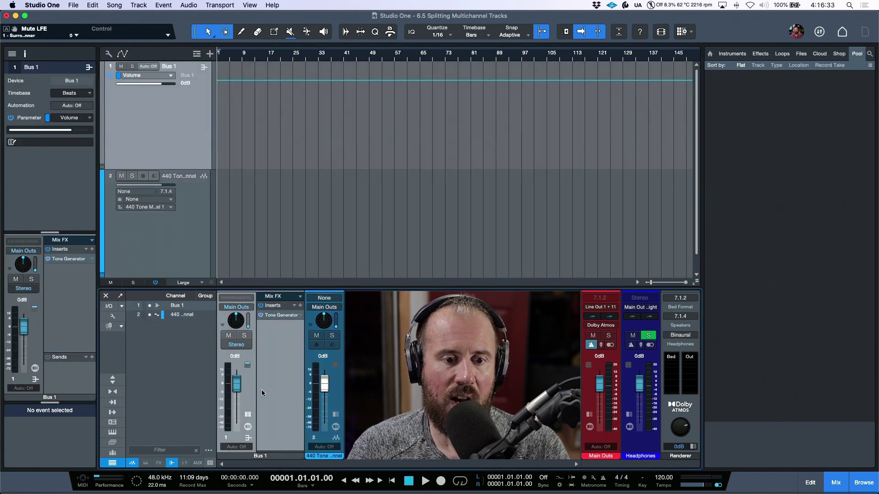
left_click(243, 346)
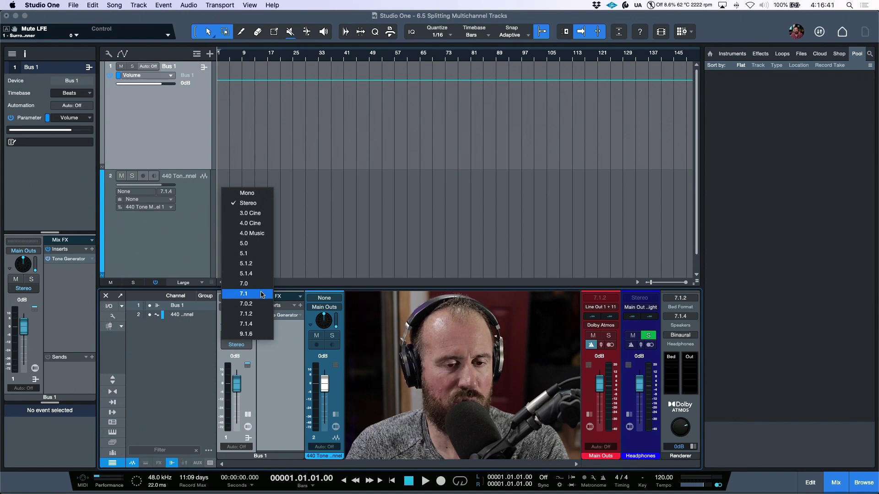
key("Escape")
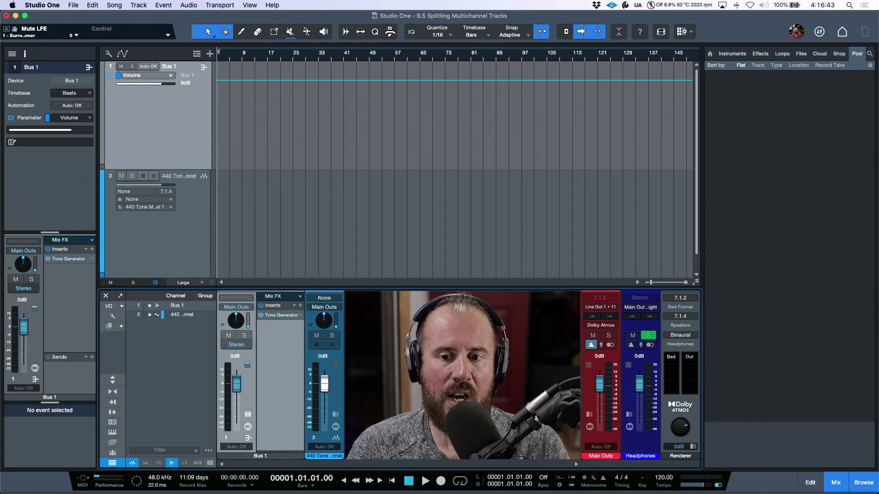
Set the headphone output mode to Stereo in the Dolby Atmos Renderer and close its window
left_click(685, 408)
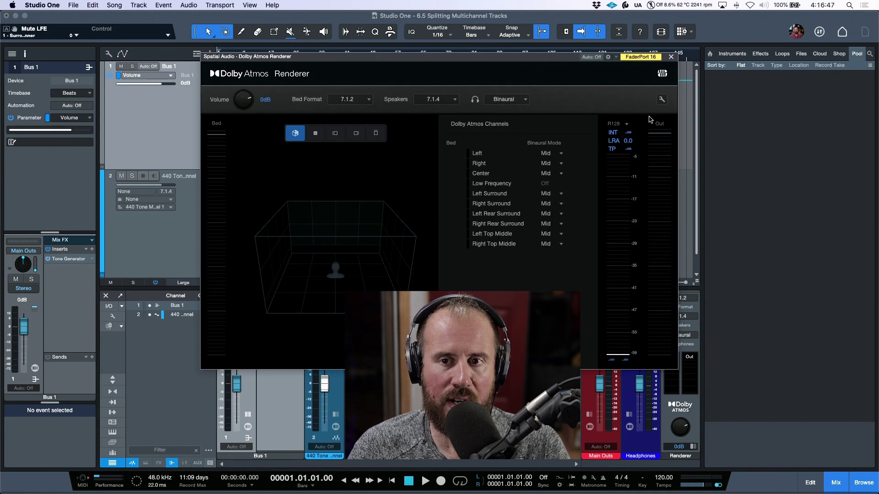
left_click(663, 100)
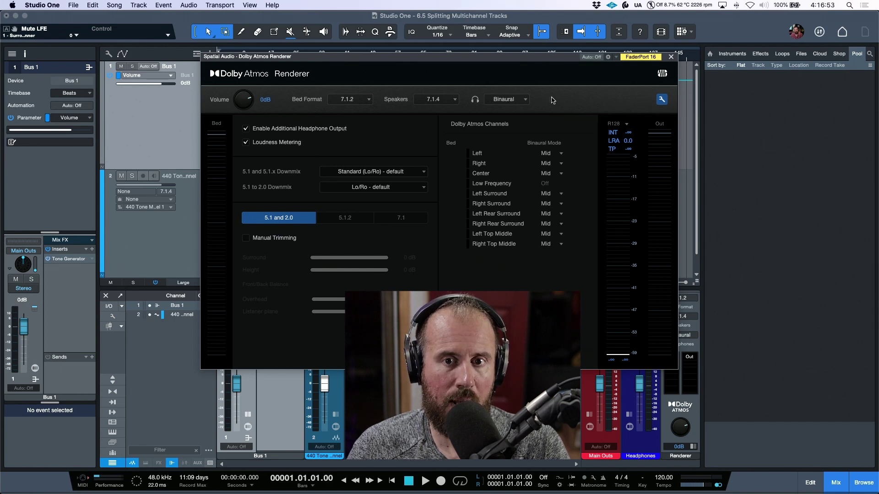
left_click(522, 100)
left_click(521, 110)
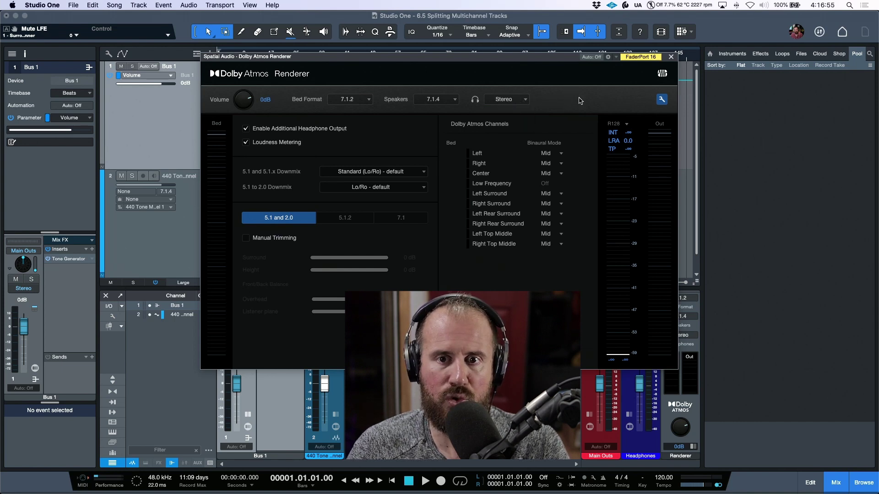
left_click(671, 57)
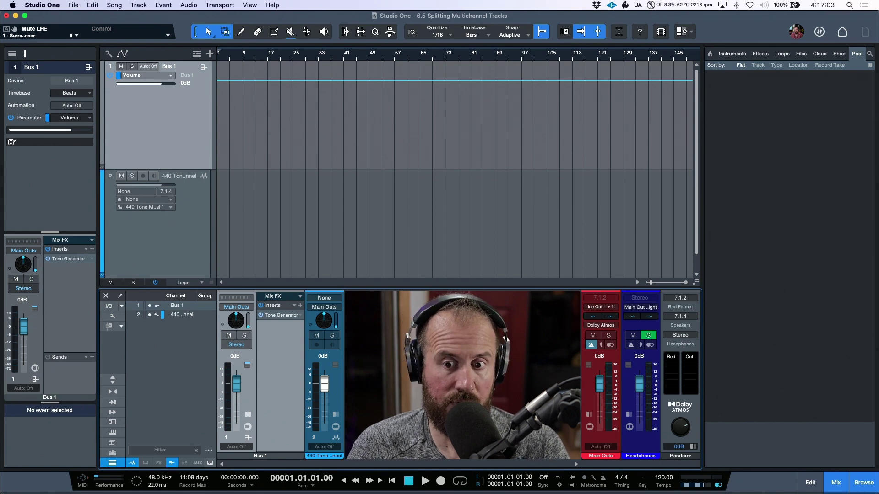
Reroute the 7.1.4 Main Outs to the interface outputs starting at ADAT Out 1 and apply the song's audio I/O setup
left_click(109, 306)
left_click(173, 76)
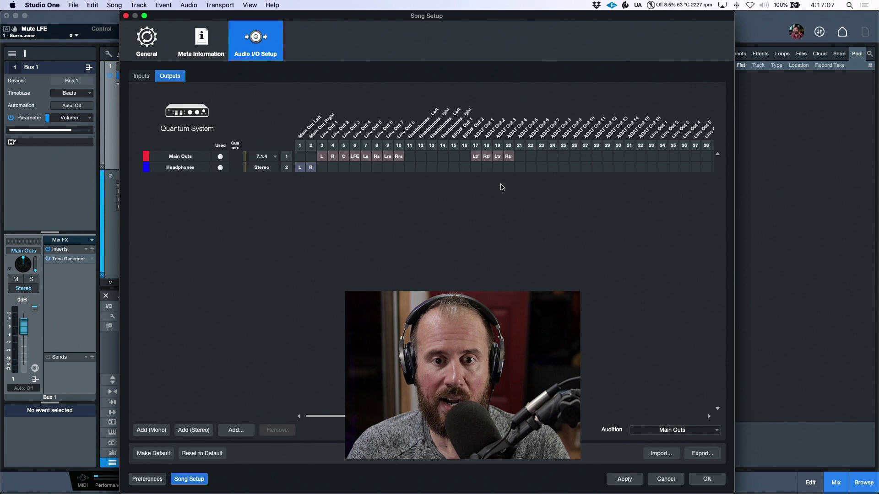
left_click(630, 156)
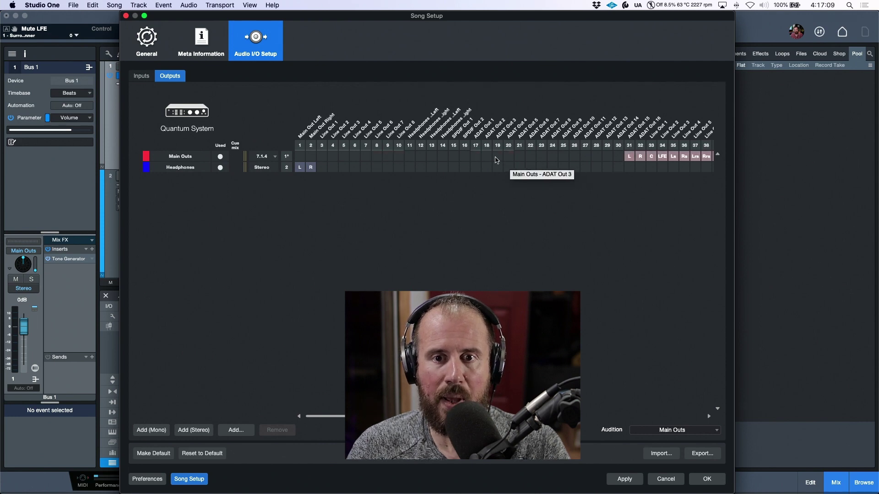
left_click(476, 156)
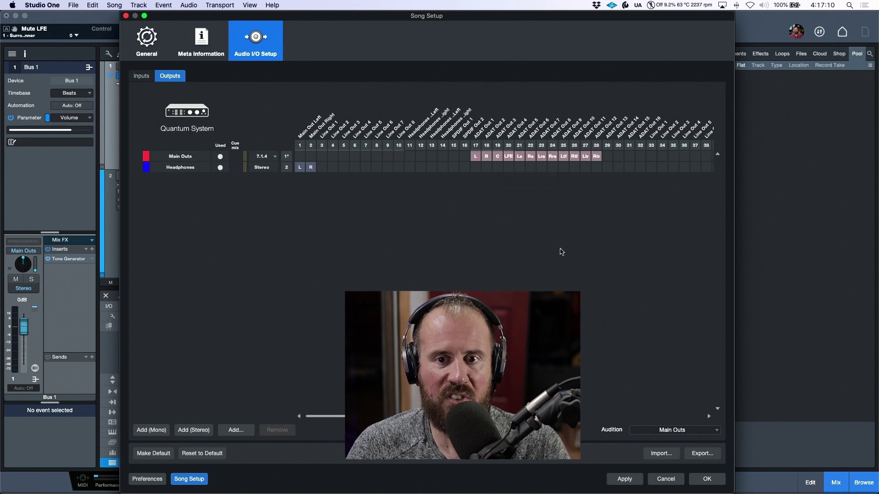
left_click(624, 478)
left_click(707, 479)
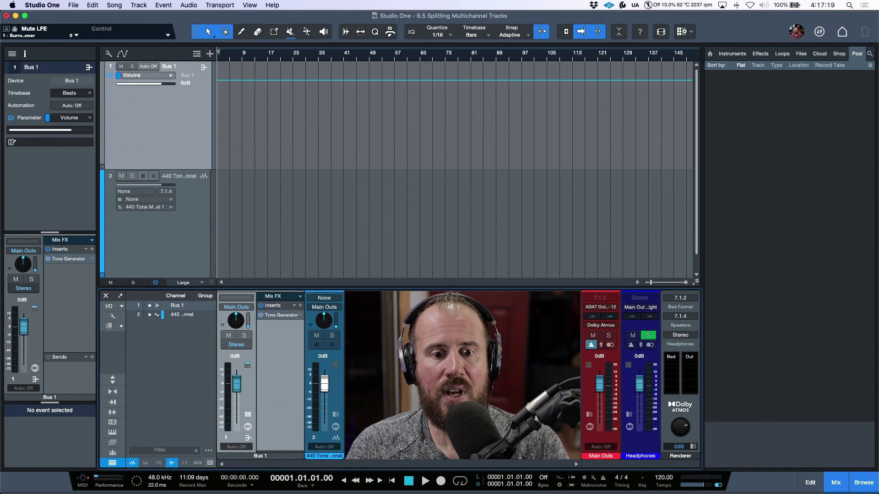
Set the 440 Tone Multichannel track's input to Bus 1, and mute and record-arm the track
left_click(335, 299)
mouse_move(334, 317)
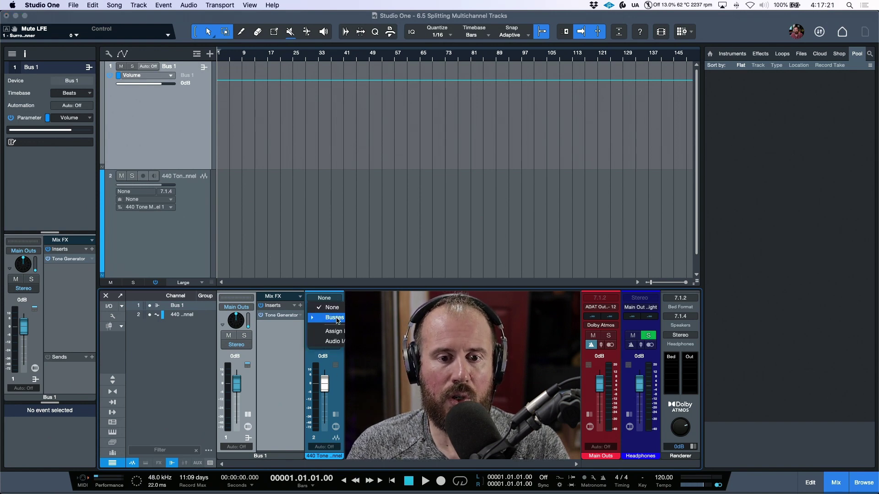
left_click(362, 317)
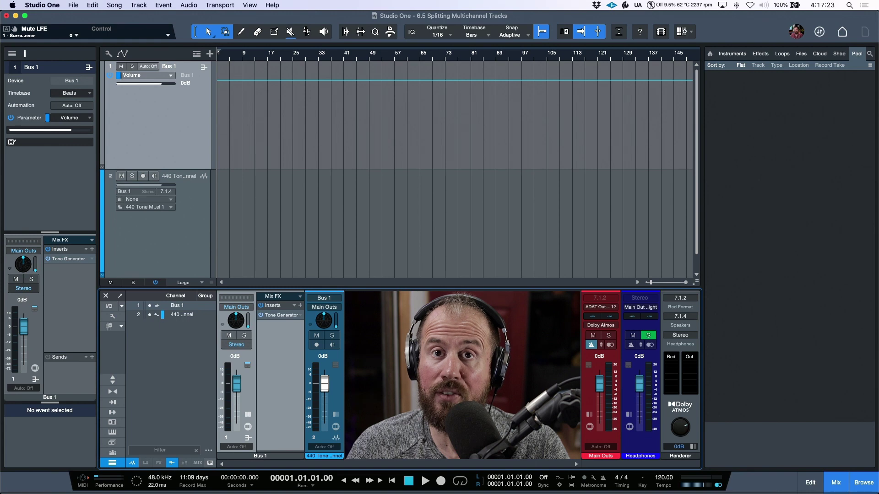
left_click(316, 335)
left_click(316, 344)
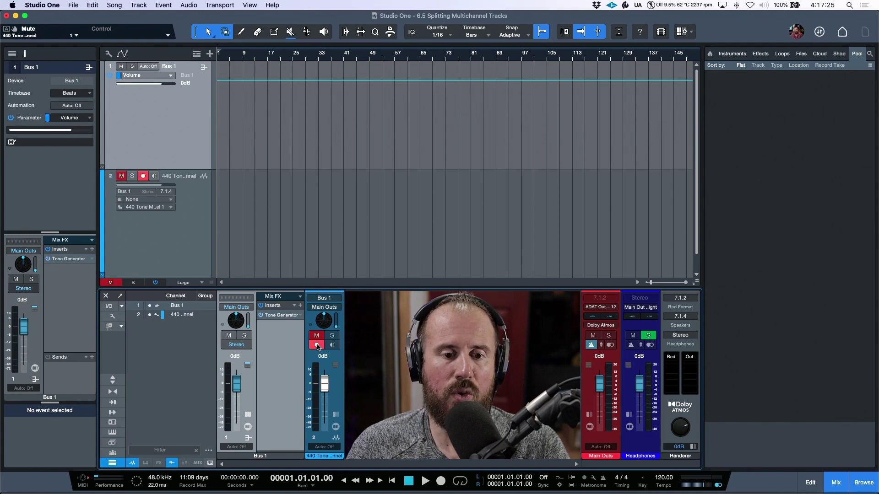
Turn on the tone output in Bus 1's Tone Generator
left_click(283, 316)
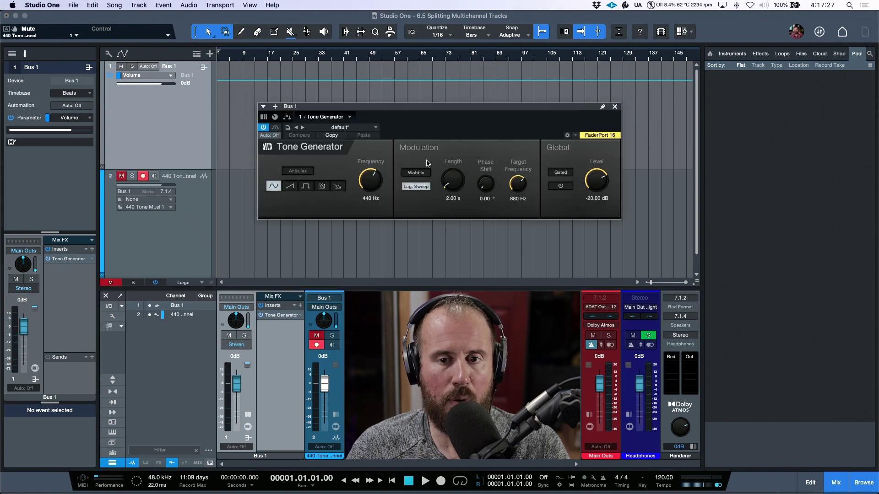
left_click(561, 185)
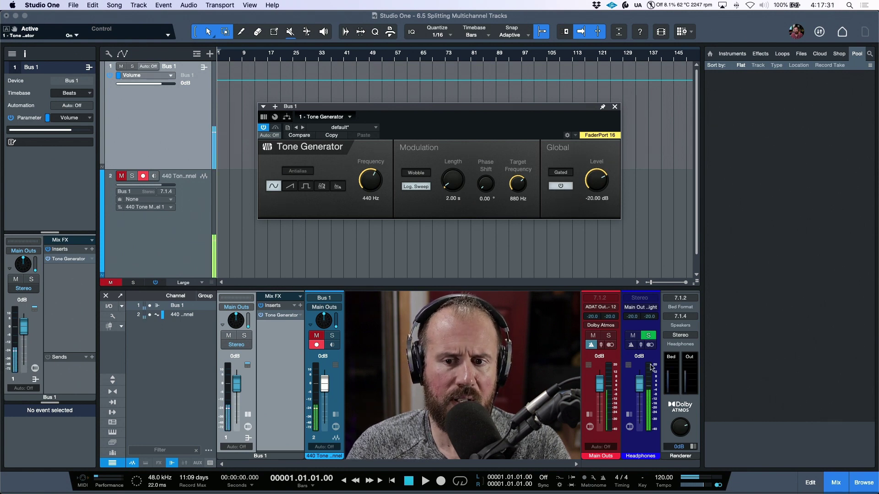
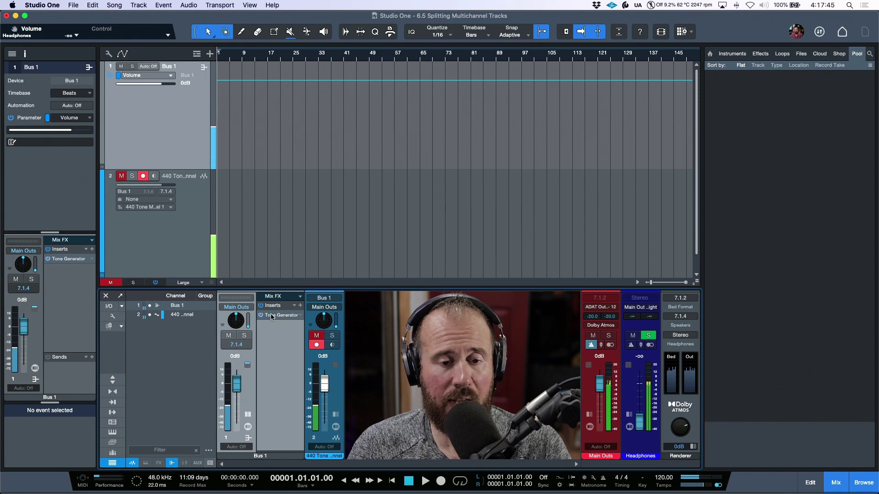
Bypass the Left, Center, Left Rear Surround and Right Top Front speakers in Bus 1's Tone Generator
left_click(276, 315)
left_click(398, 128)
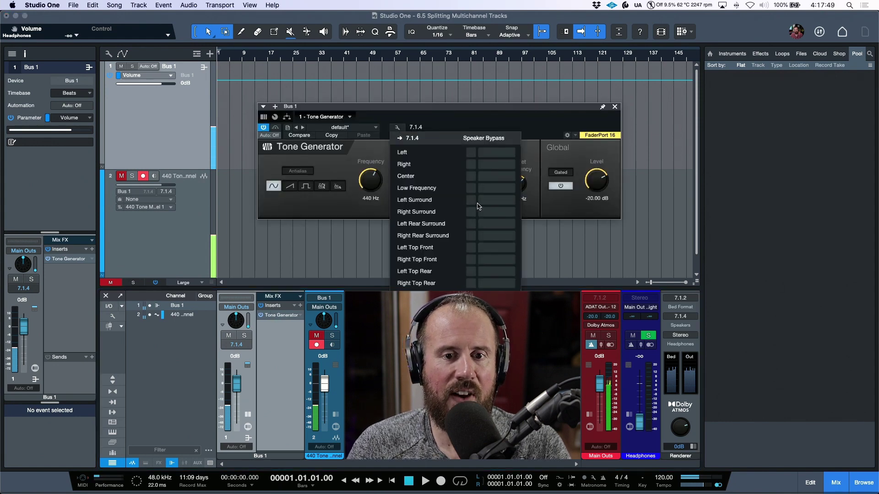
left_click(472, 152)
left_click(471, 176)
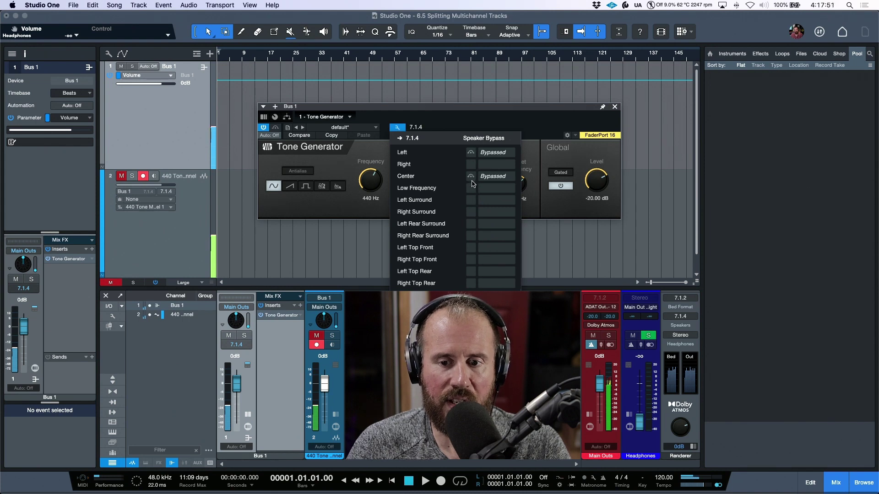
left_click(471, 224)
left_click(471, 260)
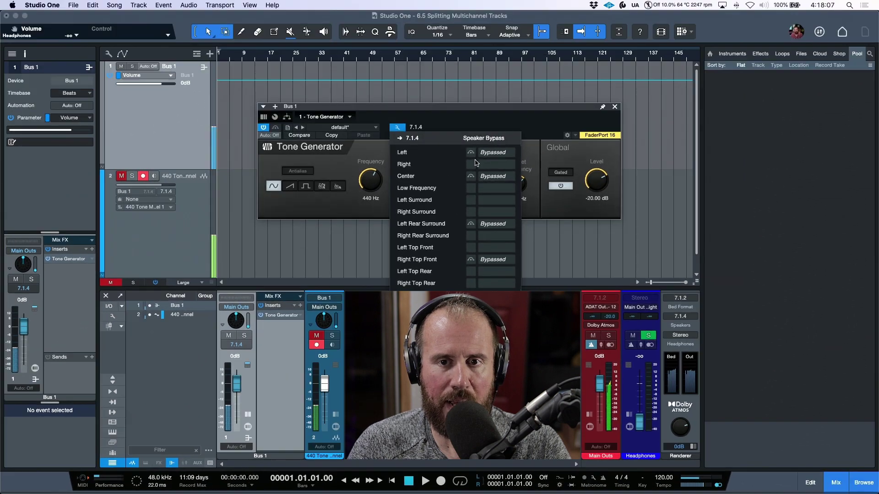
Remove the bypass from the four bypassed Tone Generator speakers and close the plug-in window
left_click(470, 152)
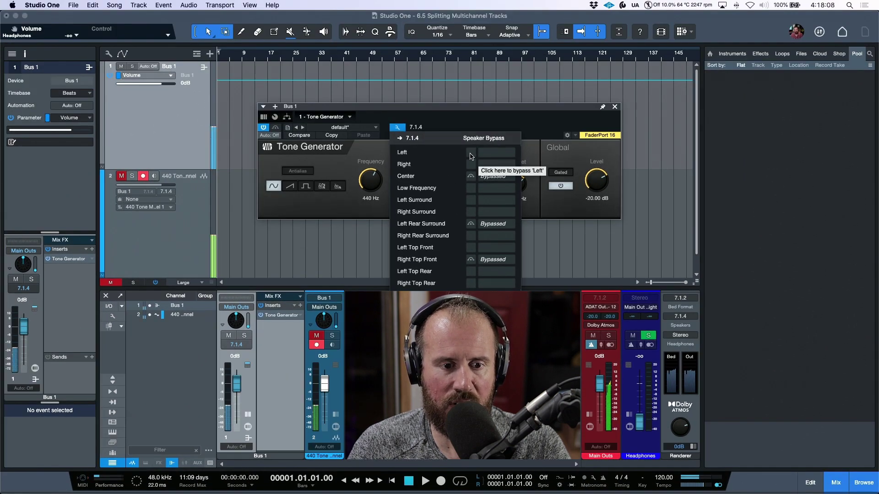
left_click(471, 176)
left_click(471, 223)
left_click(470, 259)
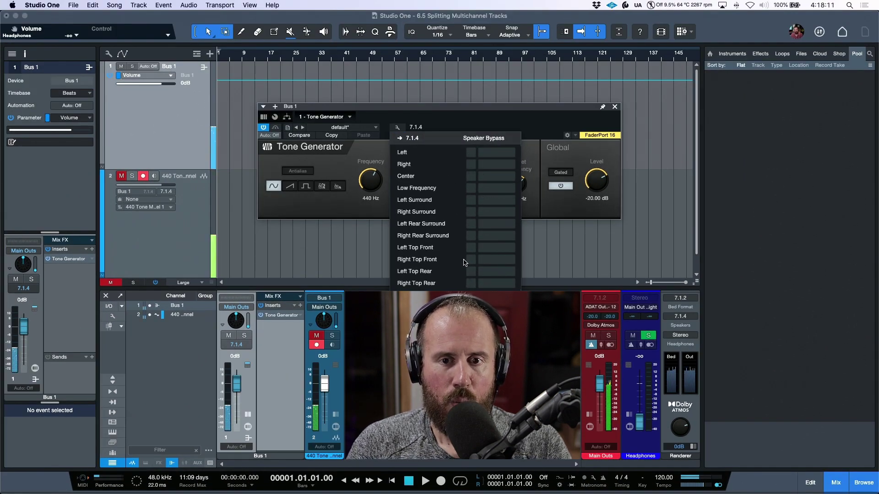
left_click(495, 121)
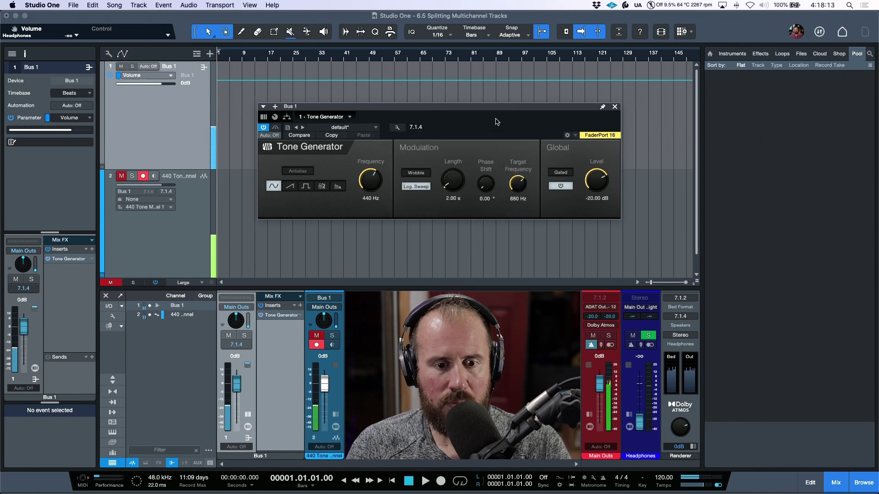
left_click(614, 107)
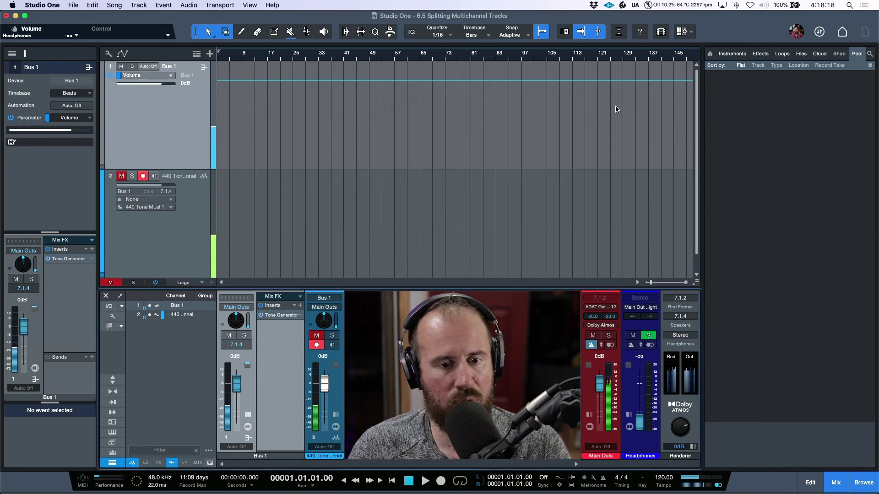
Record about two and a half bars of the tone onto the 440 Tone Multichannel track from the song start
key("KP_Multiply")
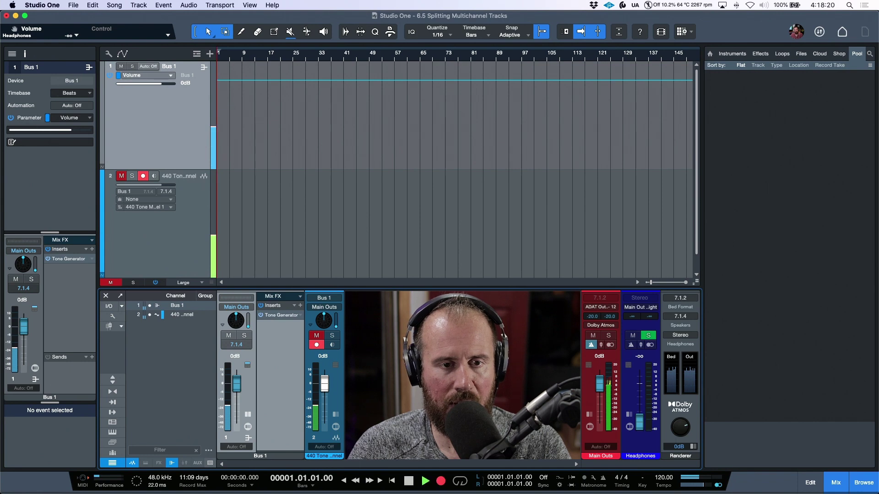
key("e")
key("e")
key("e")
key("e")
key("e")
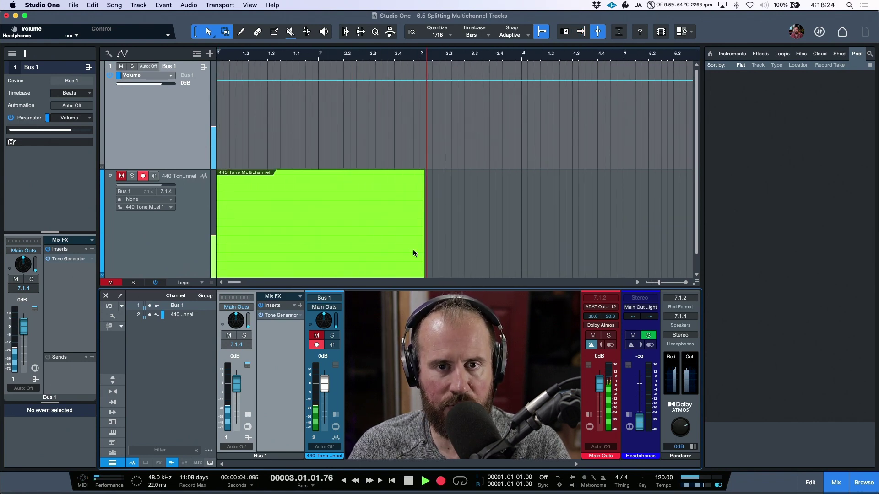
key("space")
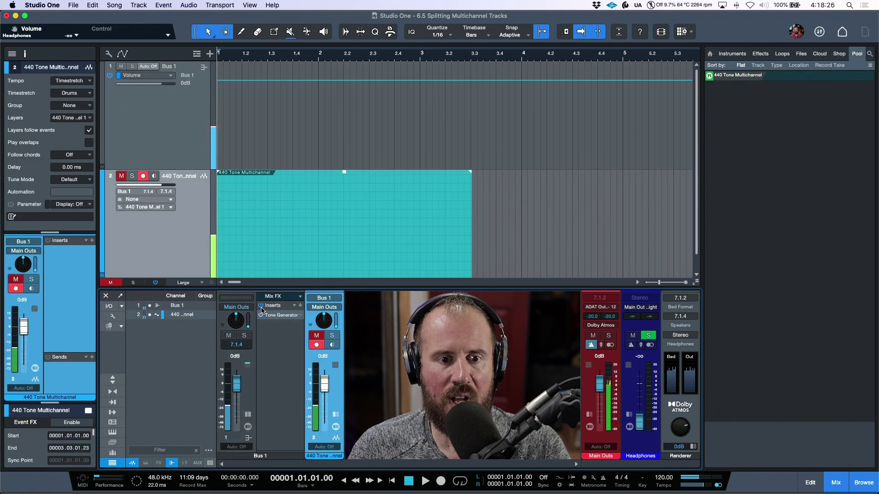
Unmute and disarm the 440 Tone Multichannel track, and delete the part of its recording after bar 3
left_click(316, 335)
left_click(317, 344)
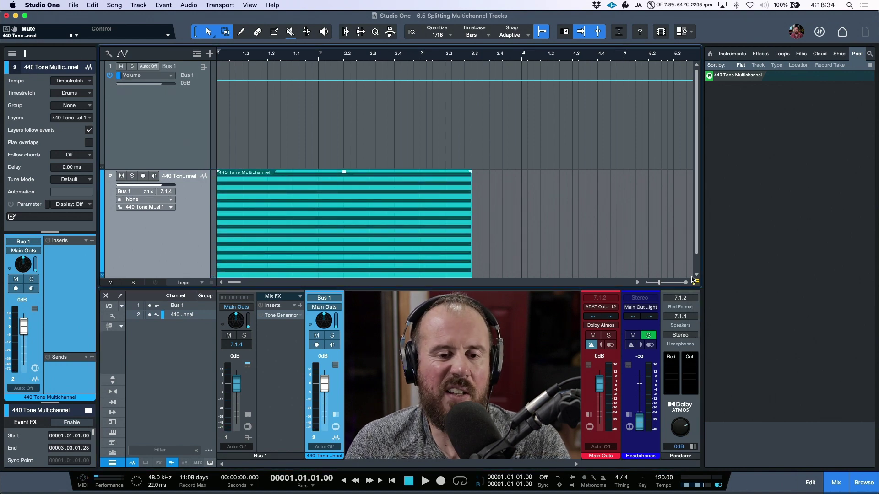
left_click_drag(553, 200, 418, 214)
key("Delete")
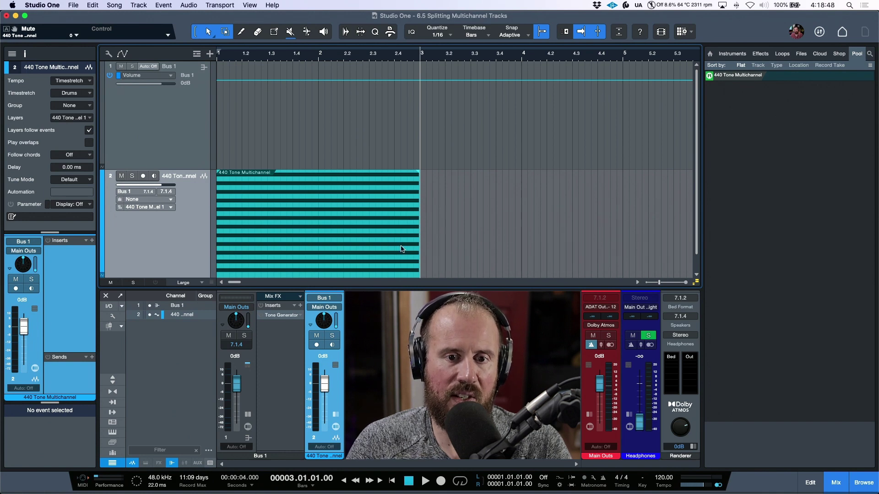
Add a Mixtool insert to Bus 1 after the Tone Generator and close its window
left_click(301, 306)
type("mixt")
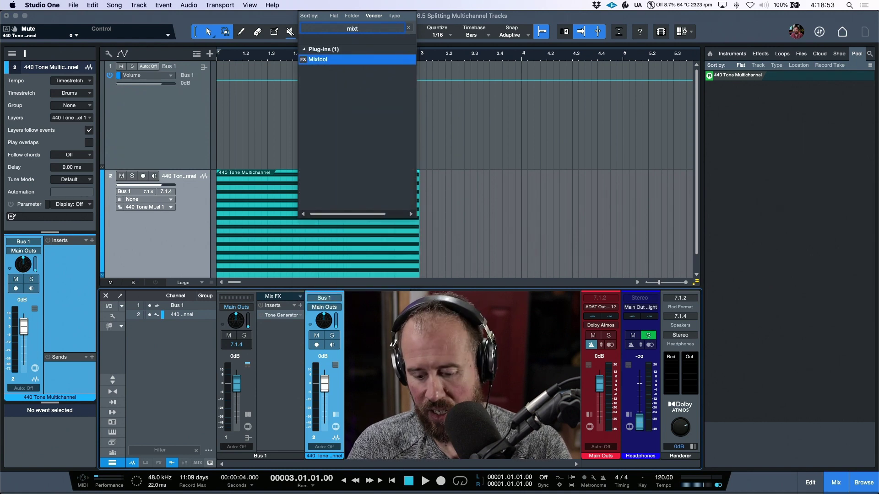
key("Return")
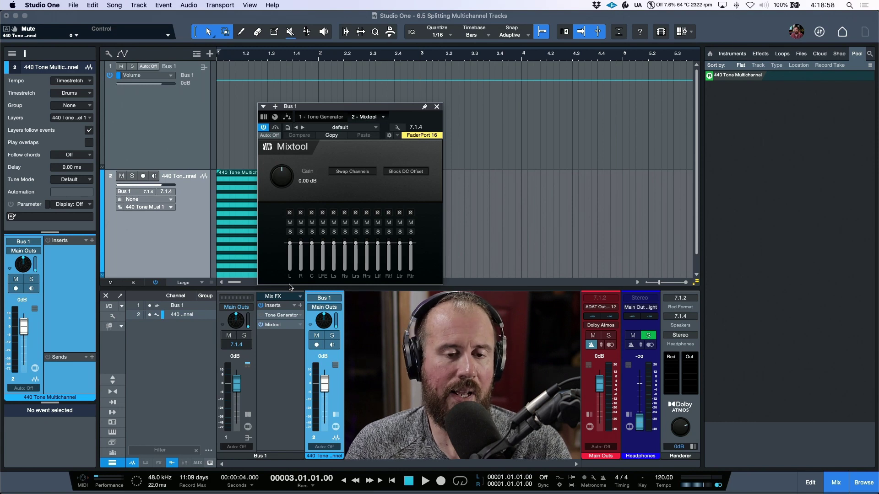
left_click(437, 107)
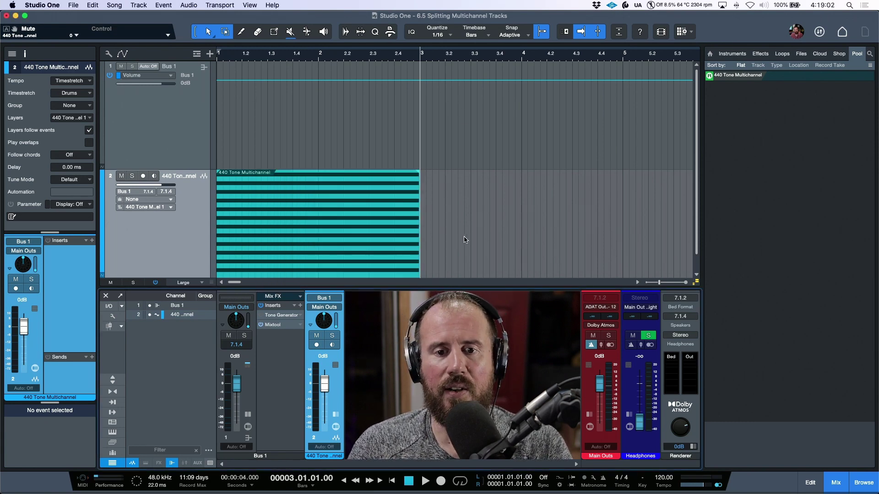
Reveal the recorded 440 Tone Multichannel event's source file in the Pool and check which file operations are offered for it
left_click(319, 245)
right_click(319, 243)
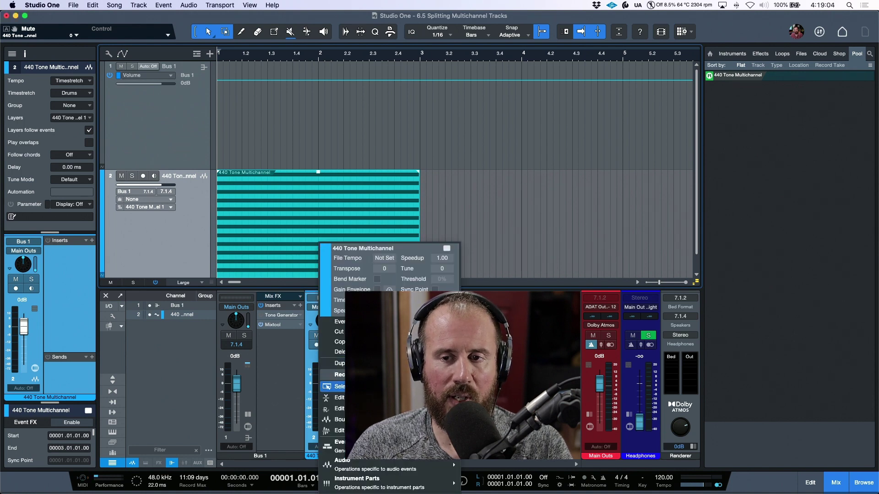
left_click(338, 387)
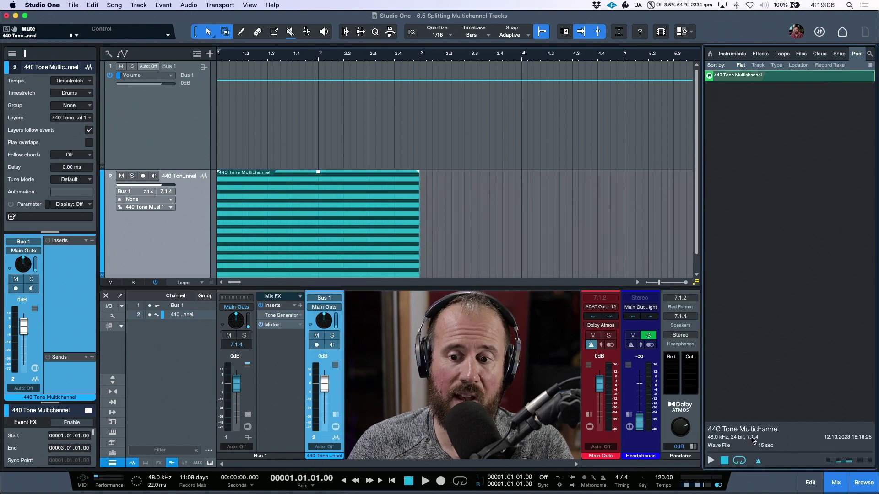
right_click(753, 80)
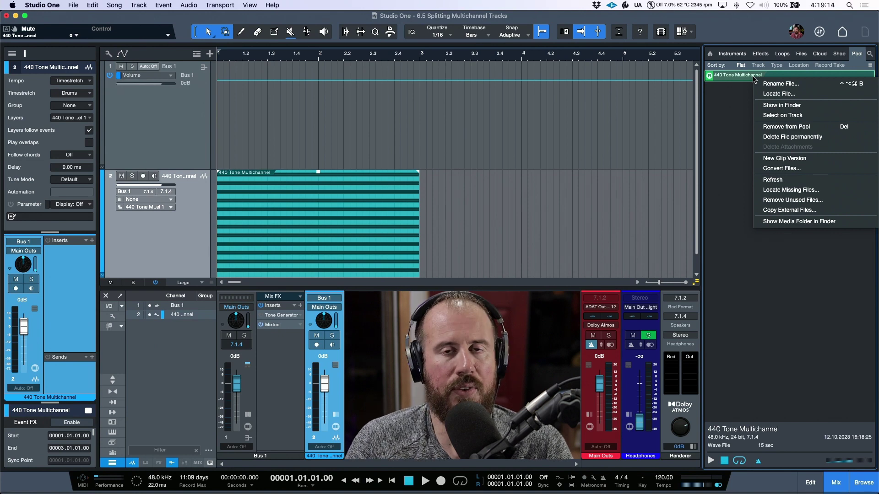
left_click(838, 346)
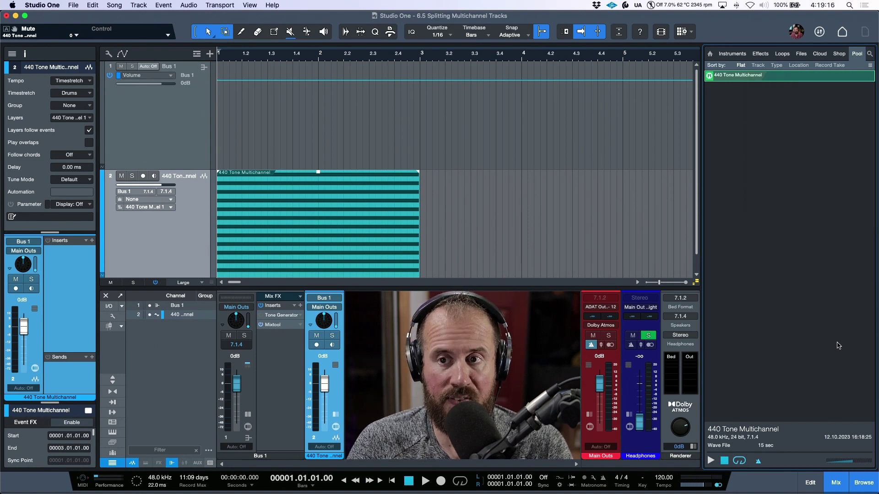
Find 440 Tone Multichannel.wav in the Media folder of the 6.5 Splitting Multichannel Tracks song and split it to mono files
left_click(801, 54)
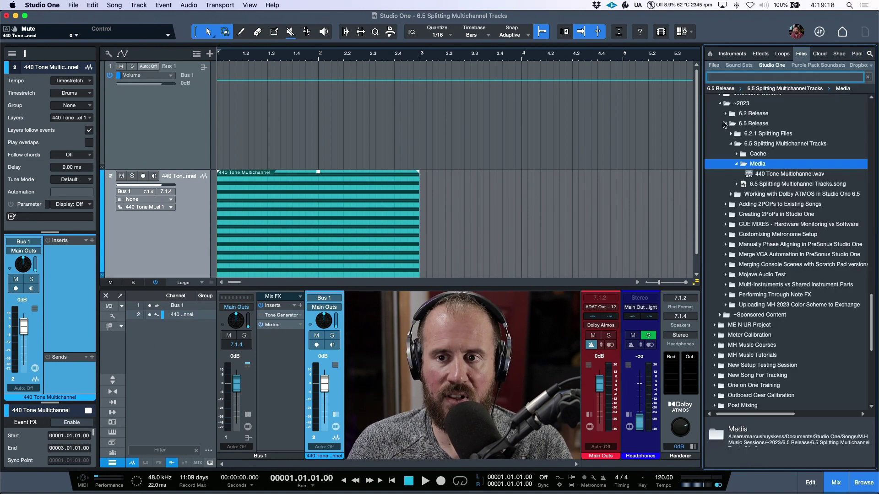
left_click(767, 146)
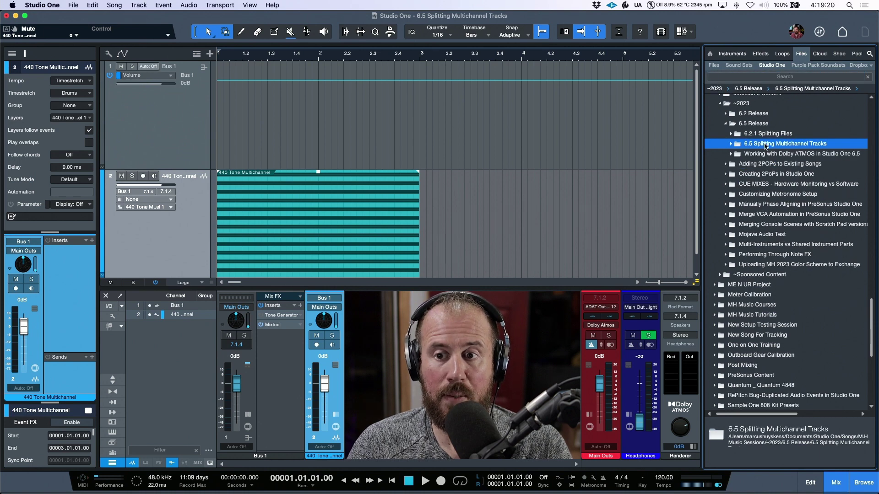
double_click(766, 144)
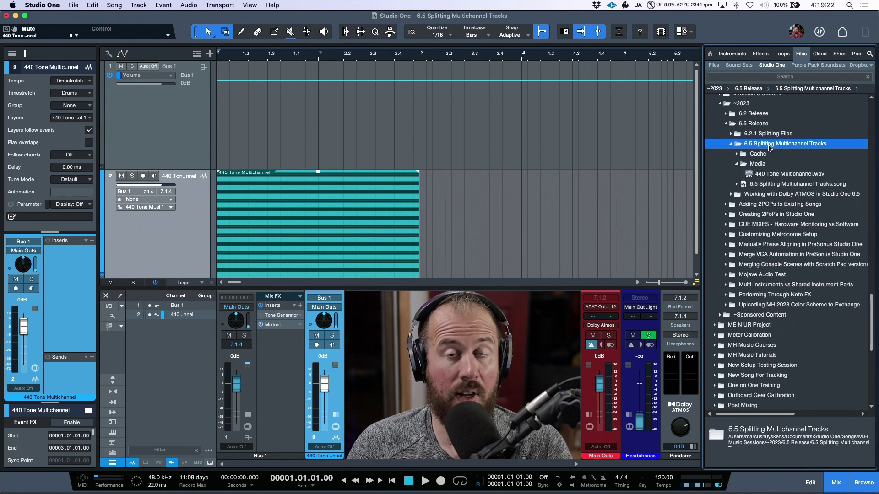
right_click(760, 176)
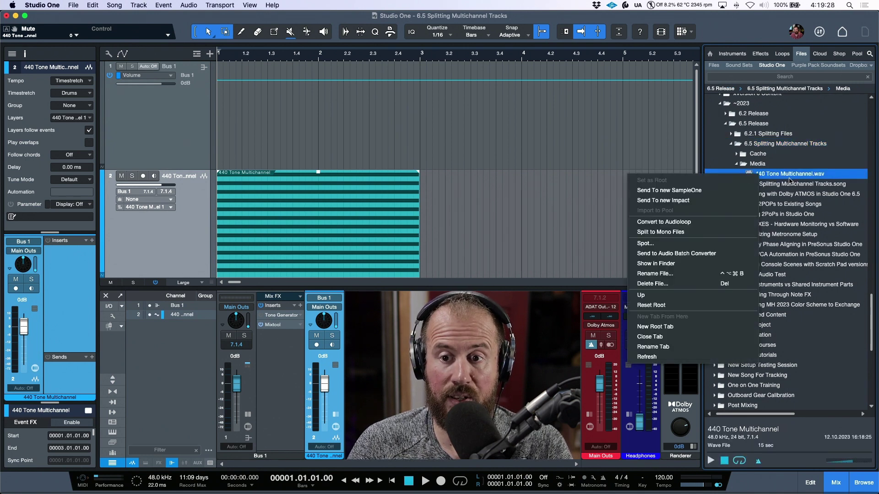
left_click(646, 233)
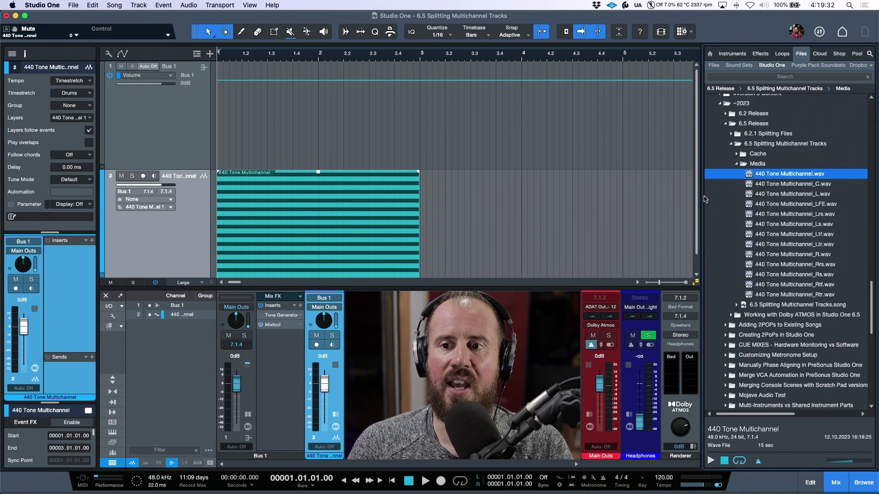
Show 440 Tone Multichannel.wav in Finder and step through the split mono files to examine their channel suffixes and sizes
right_click(779, 176)
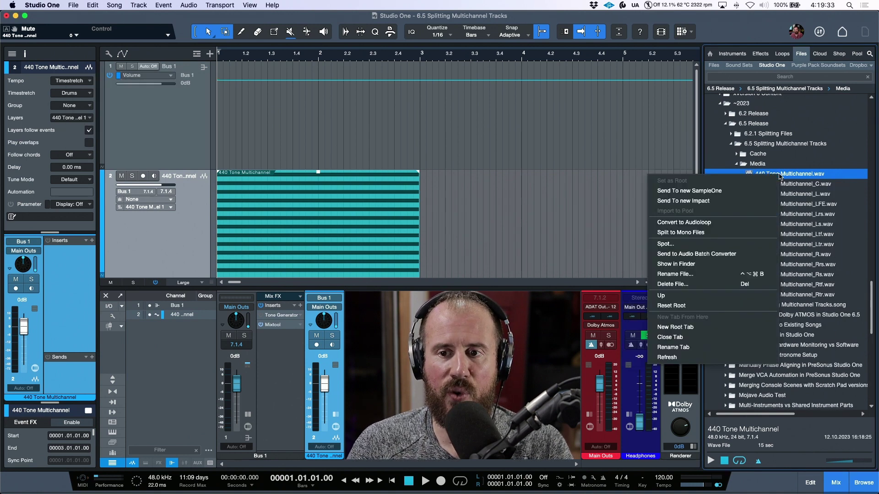
left_click(708, 265)
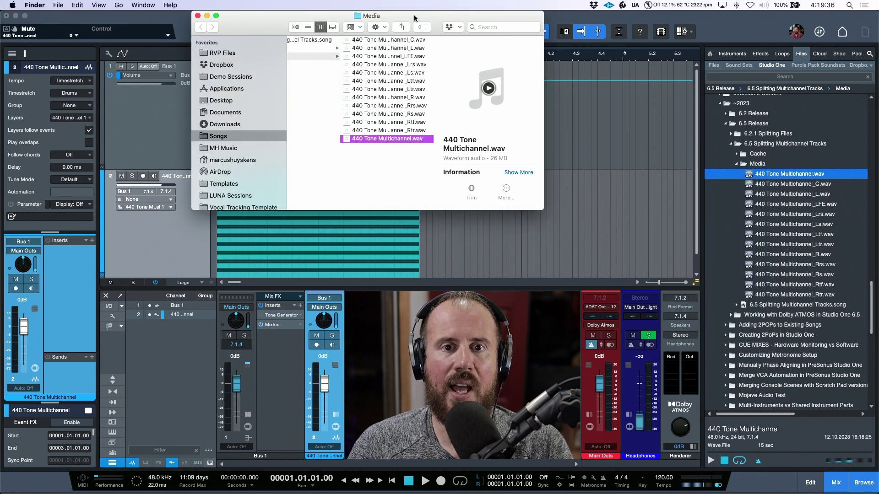
left_click_drag(414, 18, 435, 19)
scroll(501, 153, "down", 4)
scroll(501, 152, "up", 4)
left_click(421, 40)
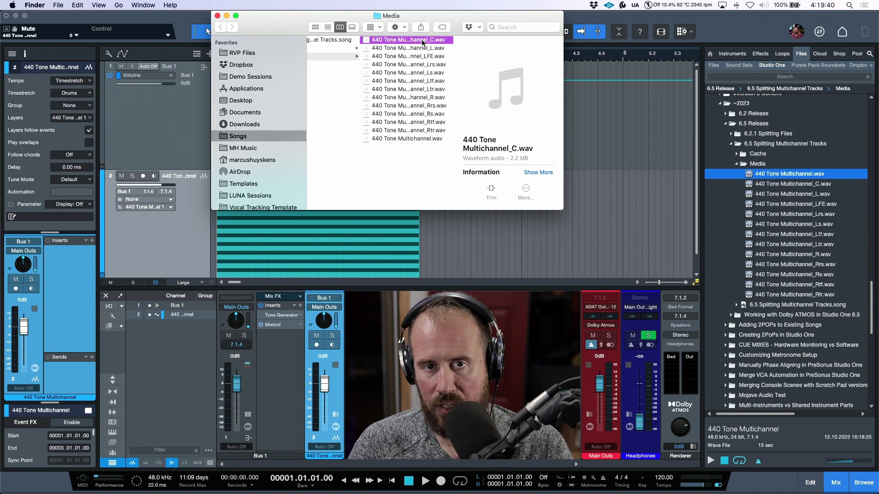
key("Down")
key("Down")
key("Down")
key("Down")
key("Down")
key("Down")
key("Down")
key("Down")
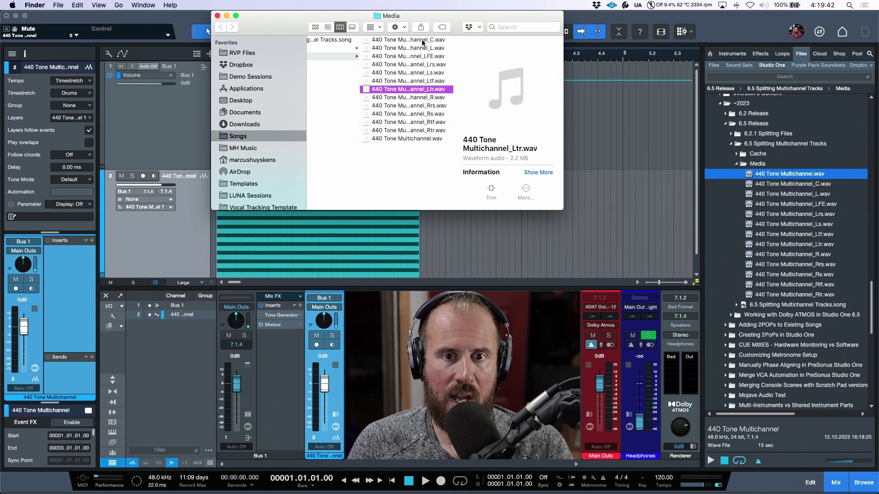
key("Down")
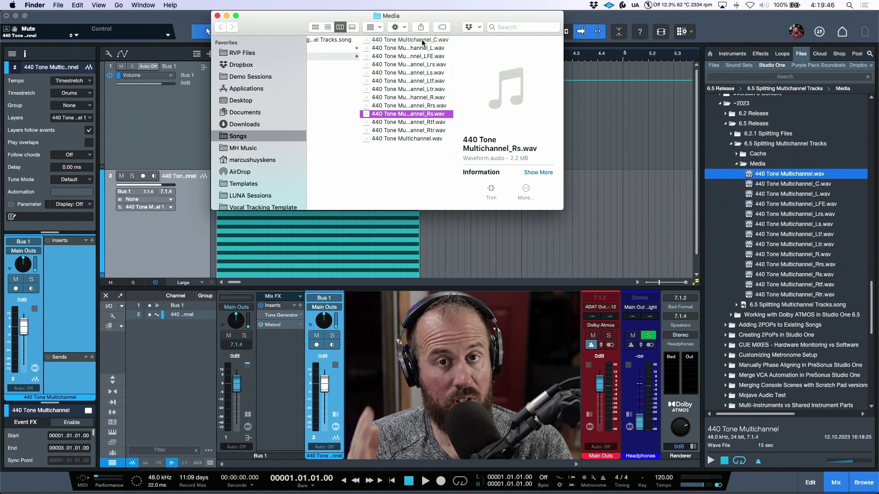
Review the split files again one by one from the C file to the Ltf file, and return to Studio One
left_click(422, 40)
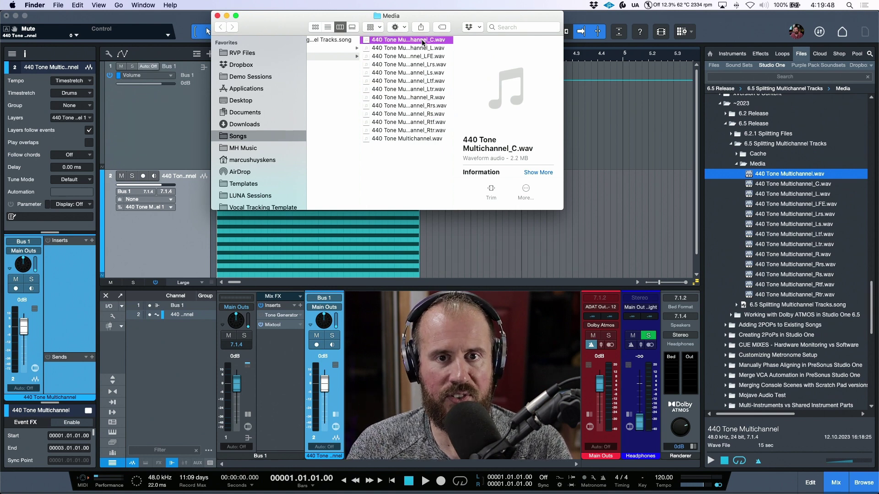
key("Down")
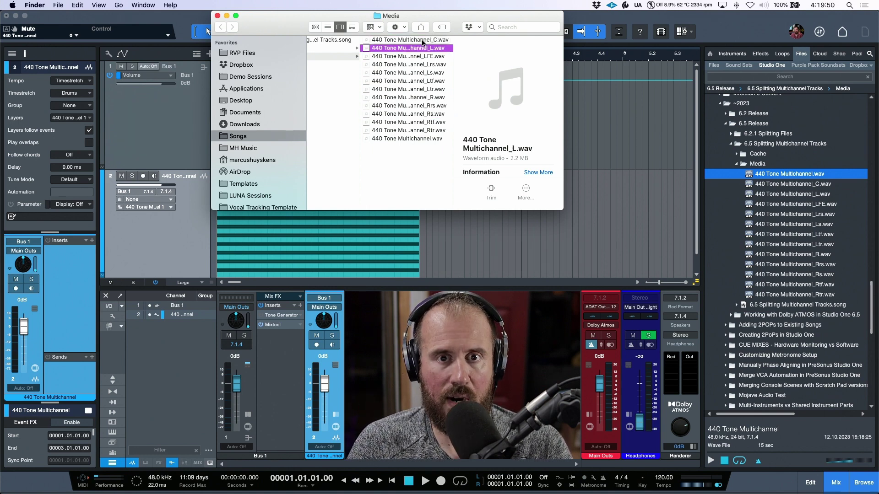
key("Down")
key("Down")
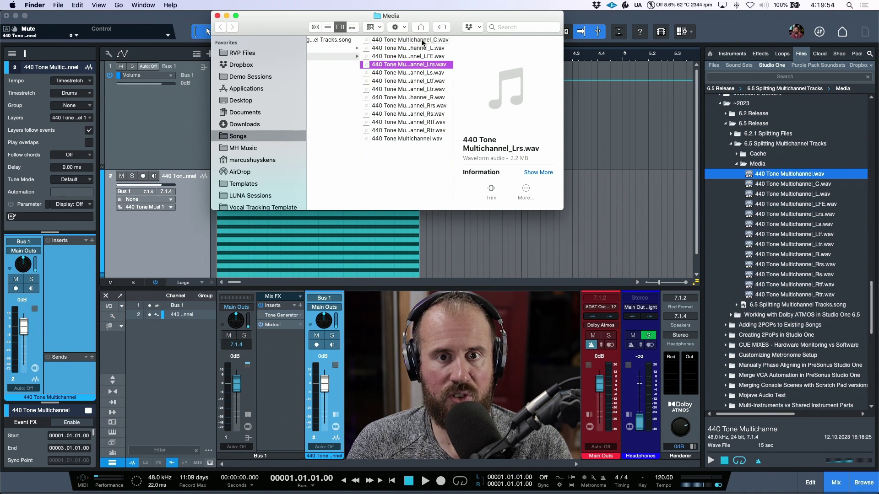
key("Down")
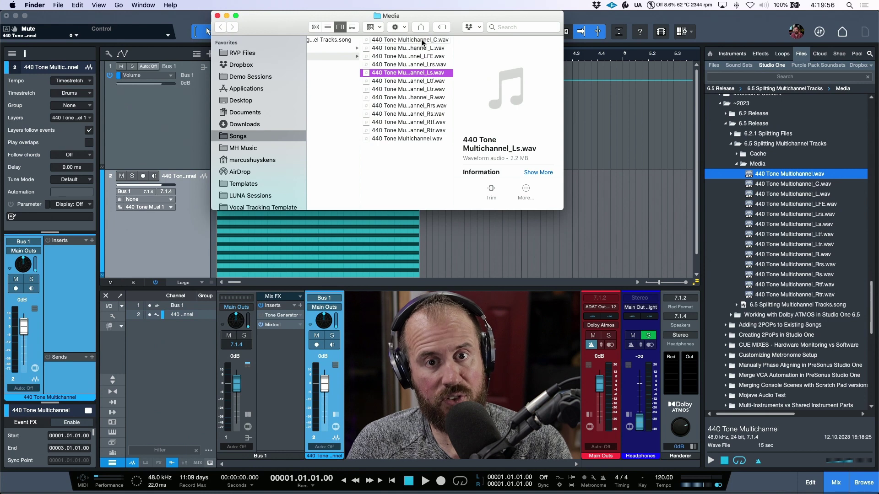
key("Down")
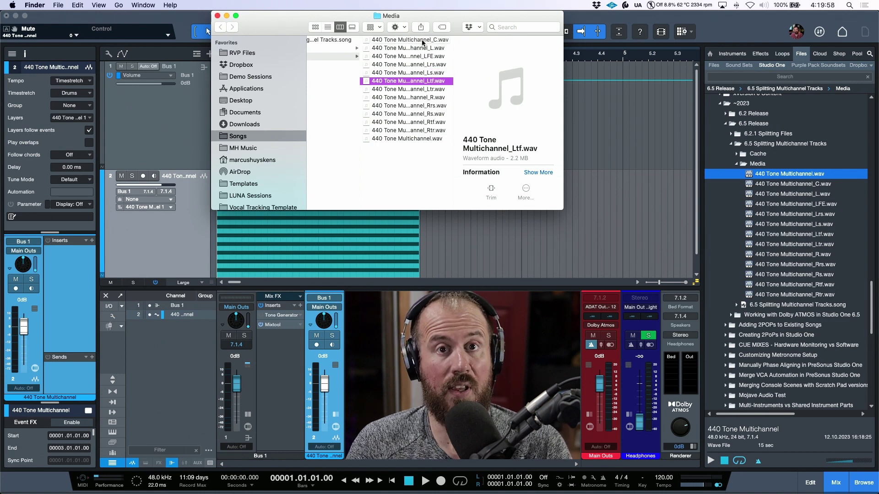
left_click(739, 33)
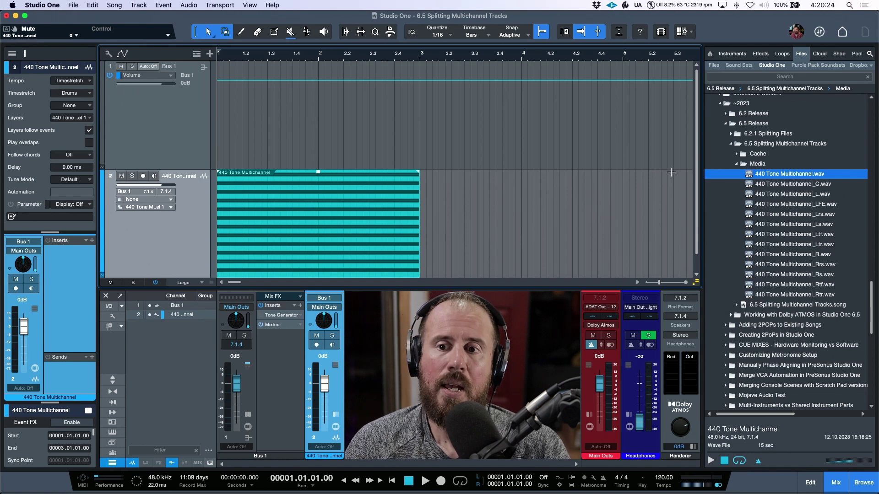
Check the format details of the 440 Tone Multichannel_C.wav and 440 Tone Multichannel_LFE.wav files in the browser
left_click(787, 184)
scroll(785, 187, "down", 3)
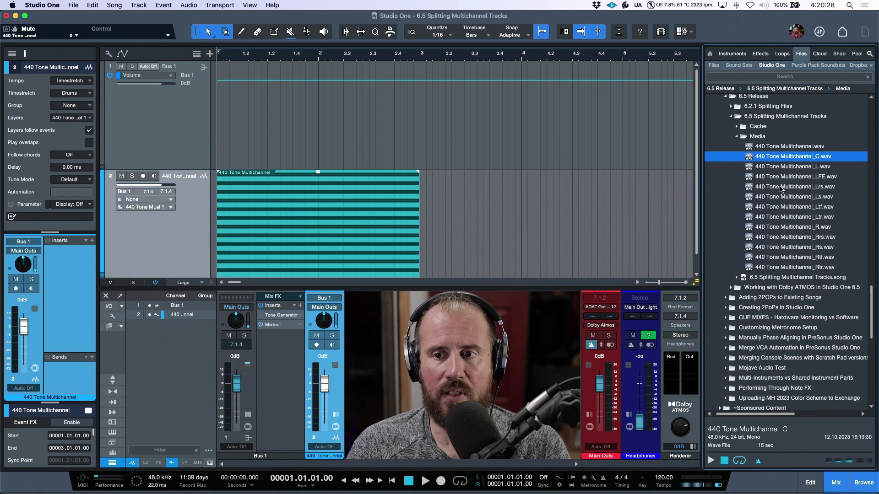
left_click(785, 177)
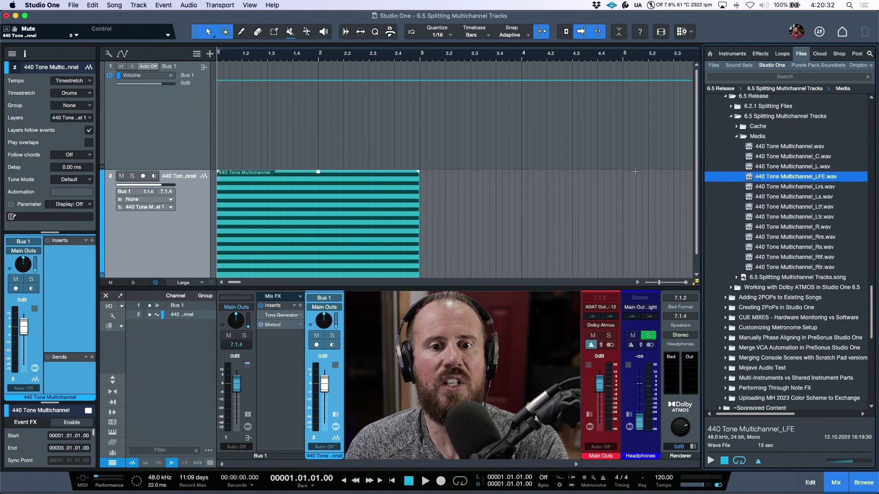
Place 440 Tone Multichannel_LFE.wav on a new track below the multichannel track, starting at bar 4
scroll(635, 171, "down", 2)
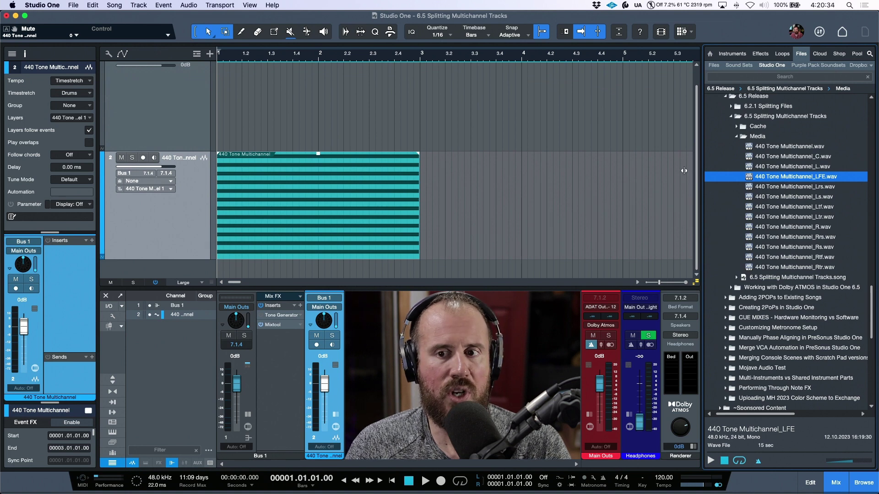
left_click_drag(749, 179, 543, 269)
scroll(557, 205, "right", 5)
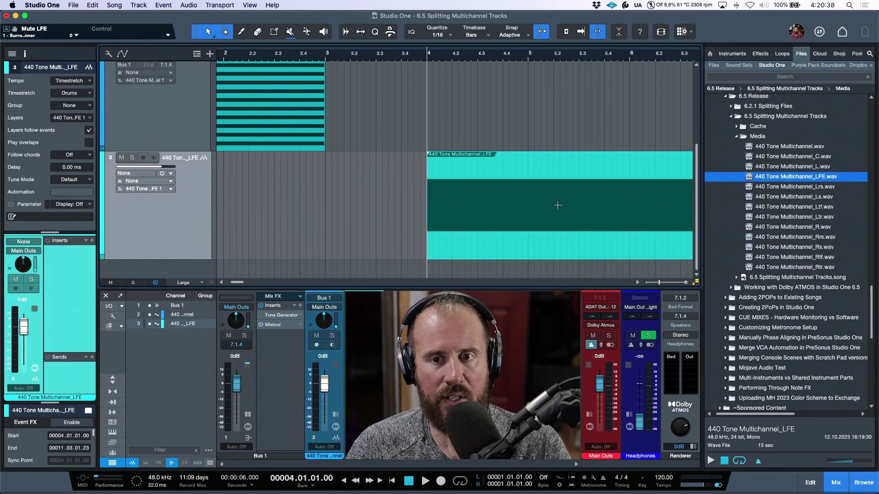
left_click(555, 246)
key("l")
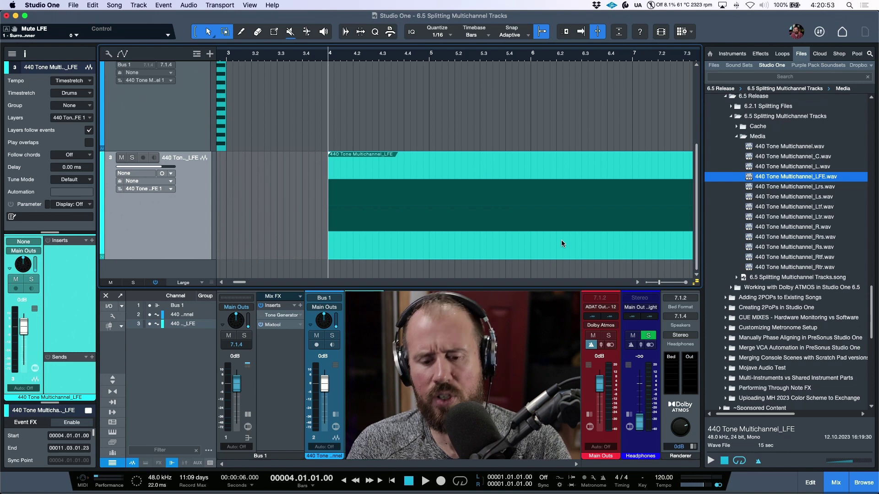
scroll(561, 224, "up", 5)
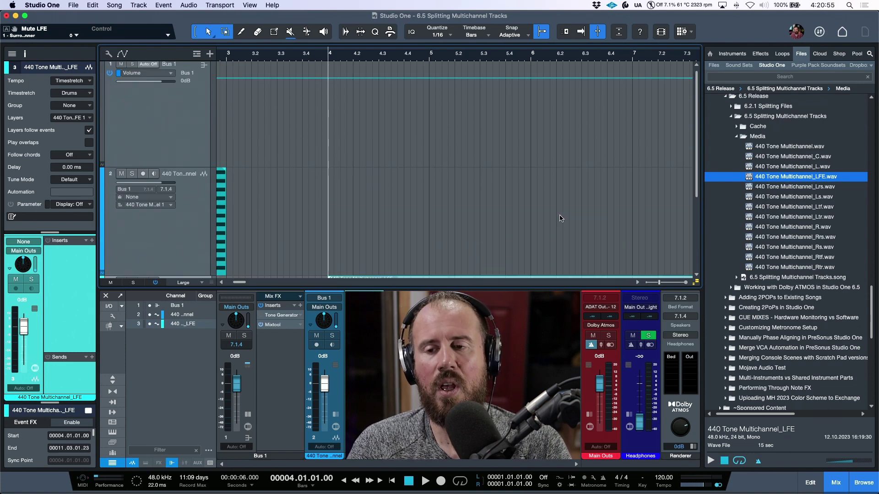
Select all the split mono files from C to Rtr, check the Merge to Multichannel File option, and reselect the original multichannel file
left_click(813, 157)
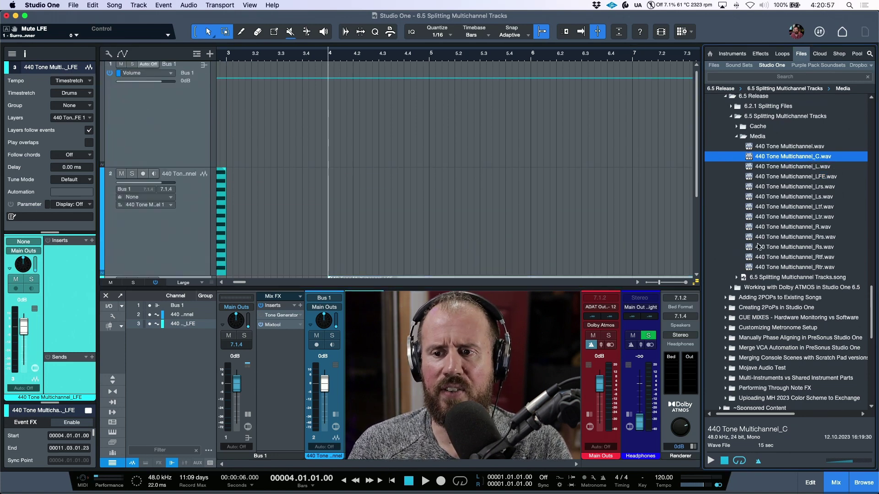
left_click(798, 269, "shift")
right_click(802, 270)
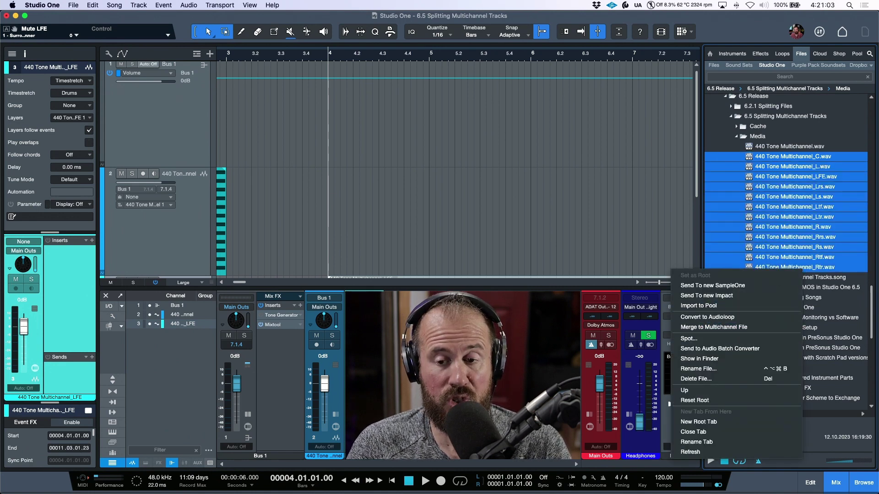
key("Escape")
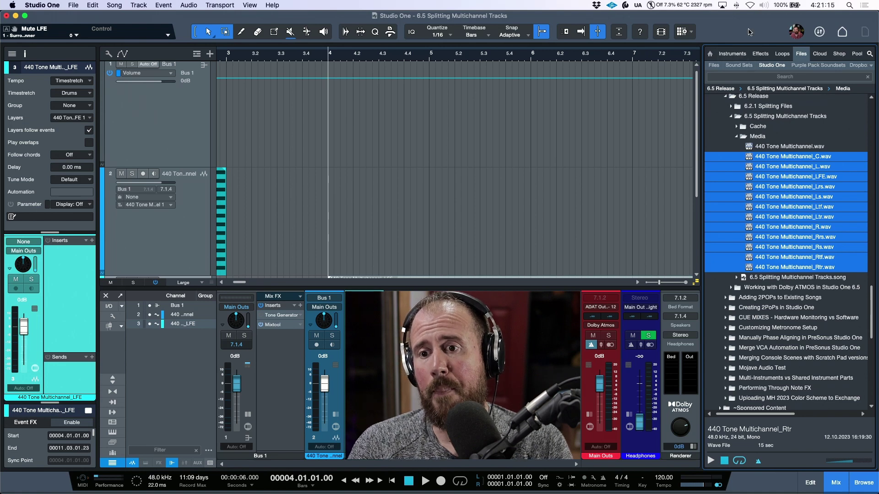
left_click(792, 148)
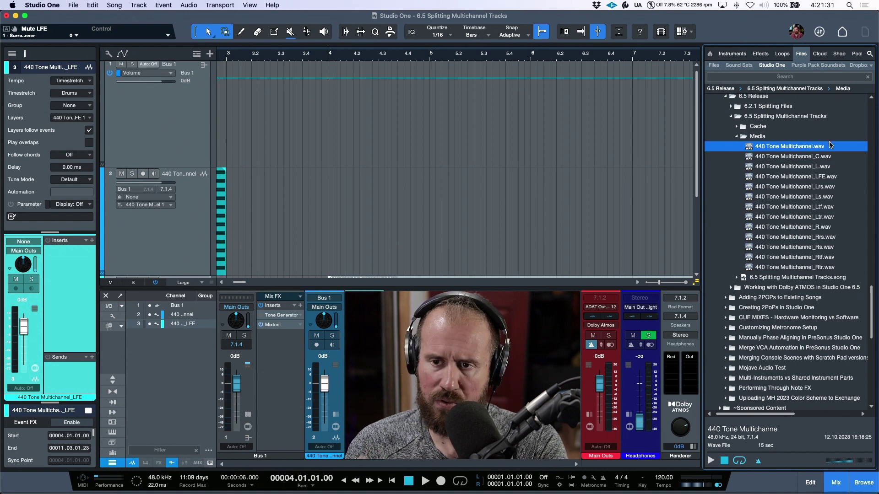
Merge the L, R and C mono files into one multichannel file and select the merged file to check its format
left_click(801, 167)
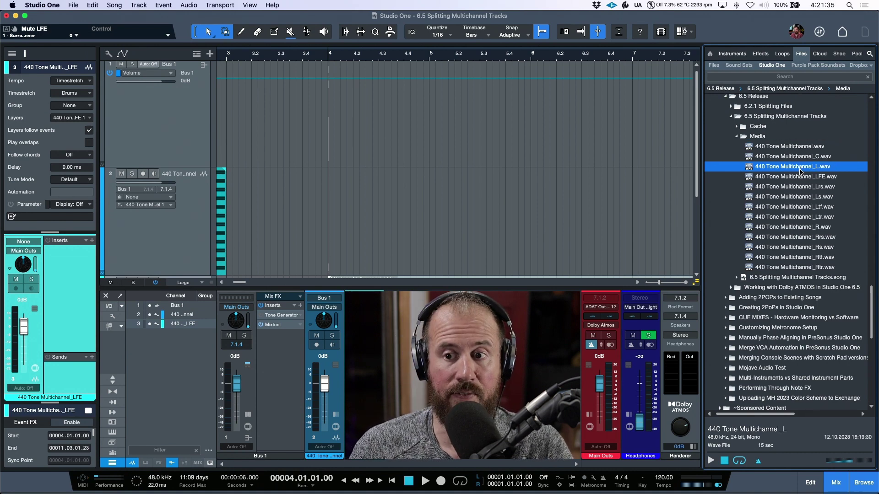
left_click(803, 227, "super")
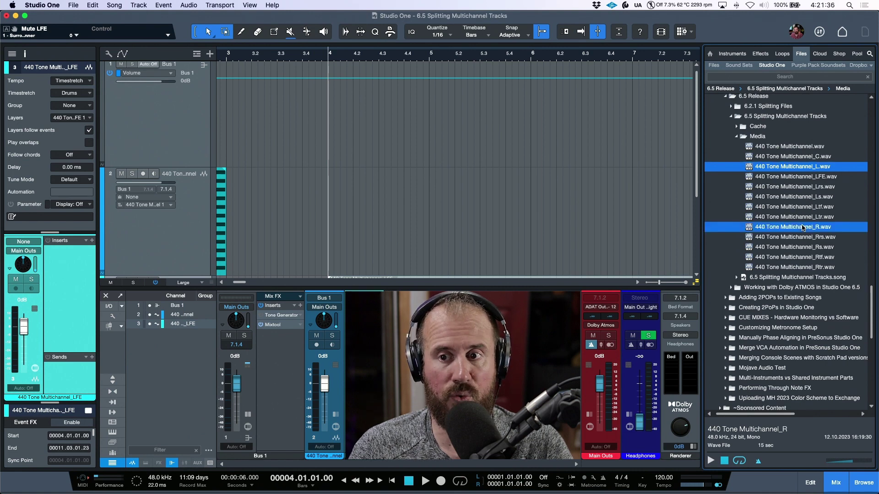
left_click(804, 157, "super")
right_click(817, 158)
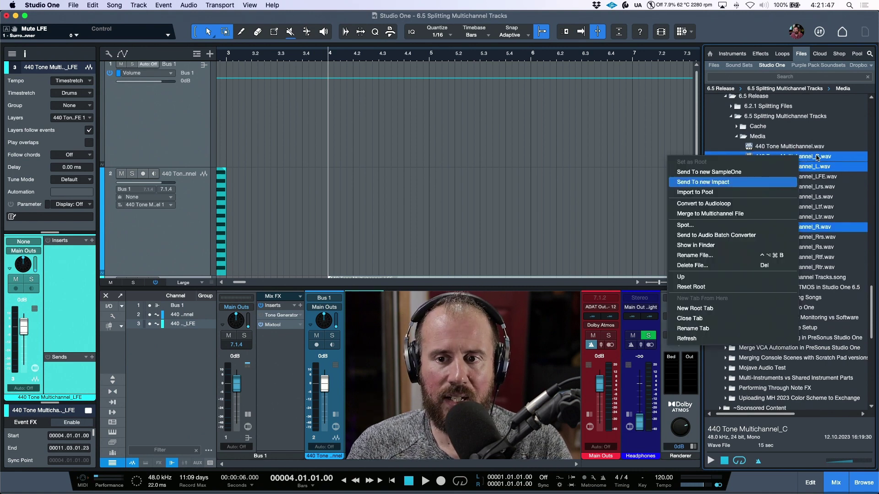
left_click(718, 215)
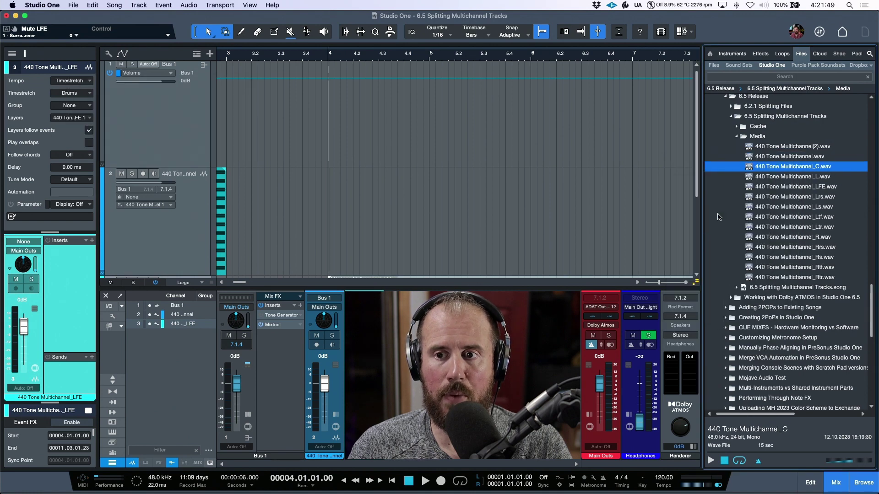
left_click(813, 147)
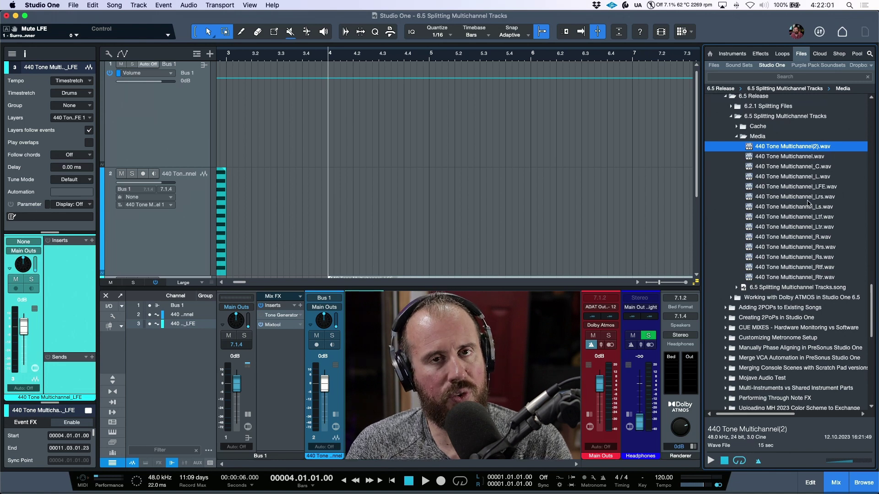
Reveal 440 Tone Multichannel(2).wav in Finder, check its audio channel count in the file info, and return to Studio One
right_click(798, 147)
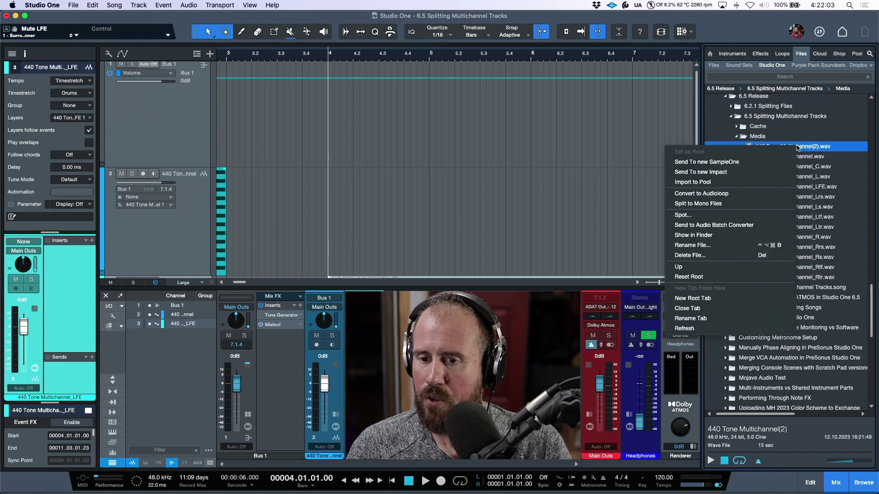
left_click(711, 234)
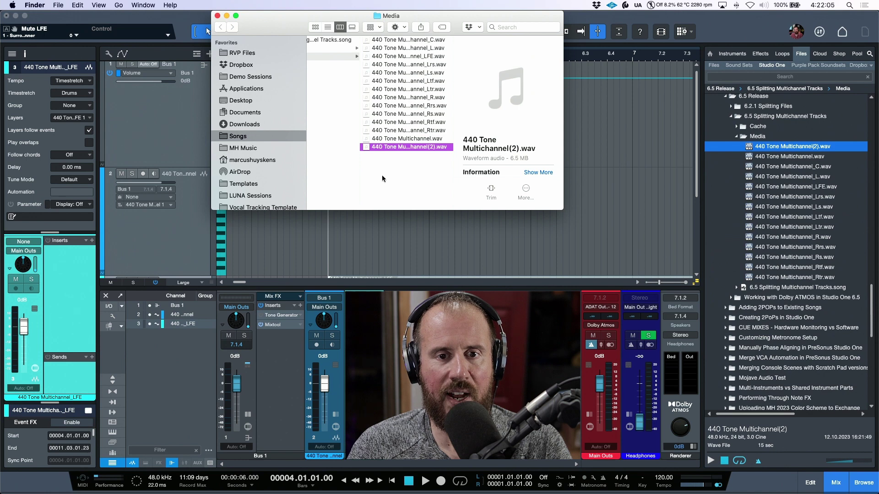
scroll(494, 143, "down", 3)
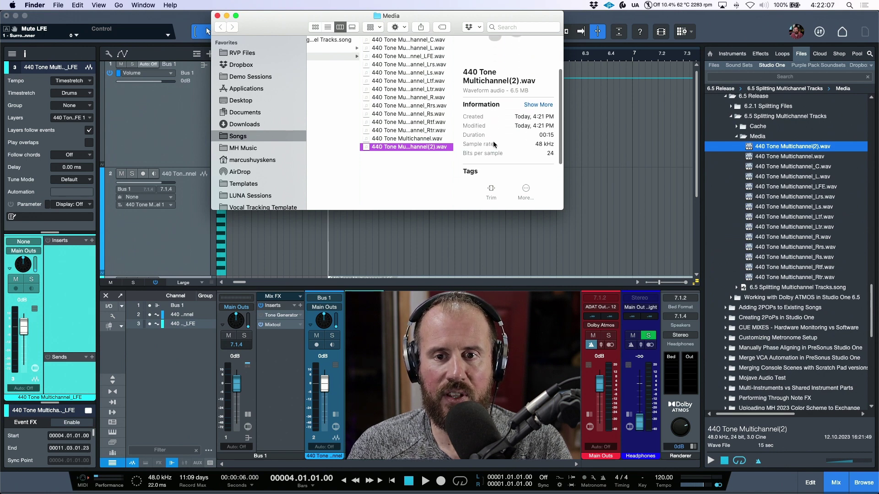
scroll(510, 147, "down", 2)
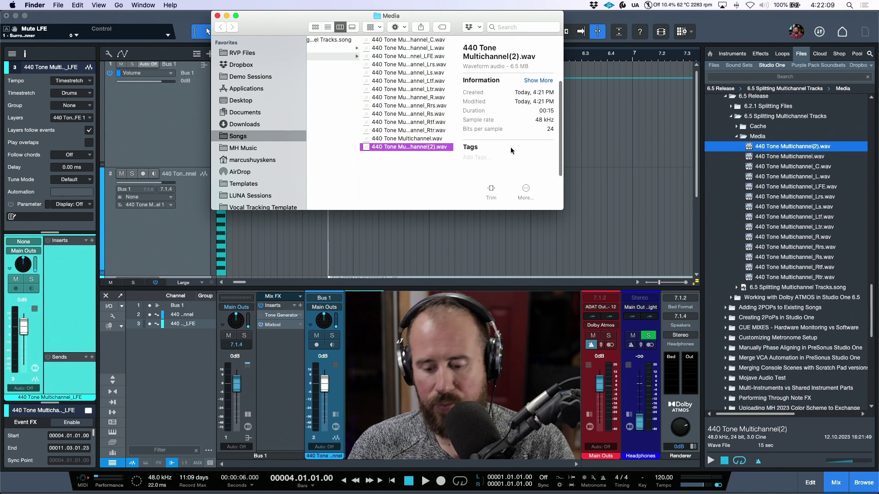
key("super+BackSpace")
left_click_drag(86, 20, 326, 16)
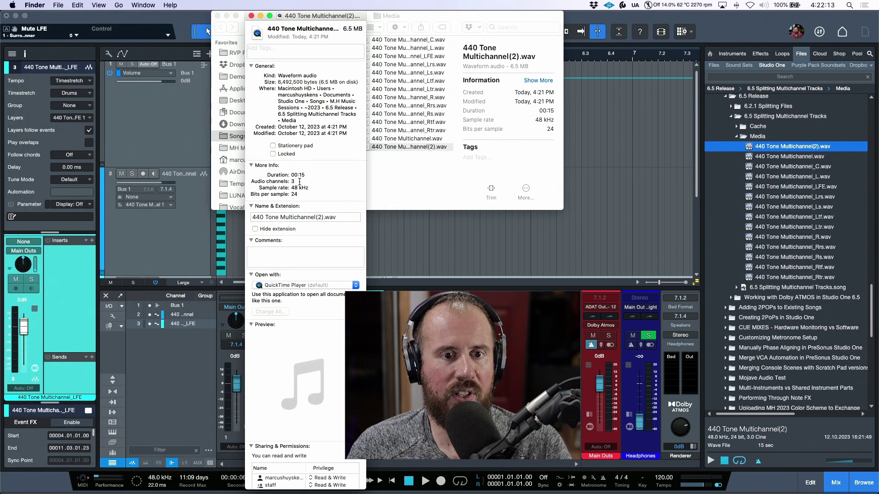
left_click(251, 16)
left_click(725, 27)
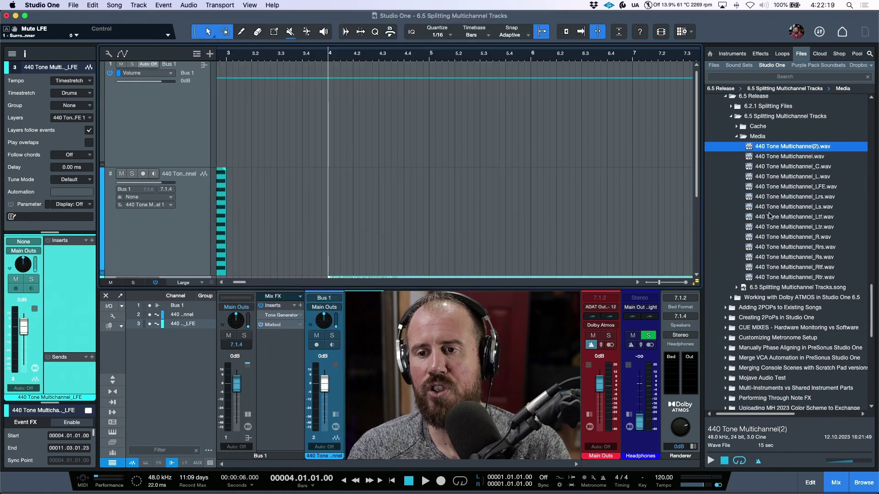
Merge the L, R, Lrs and Rrs mono files of 440 Tone Multichannel into one multichannel file
left_click(795, 179)
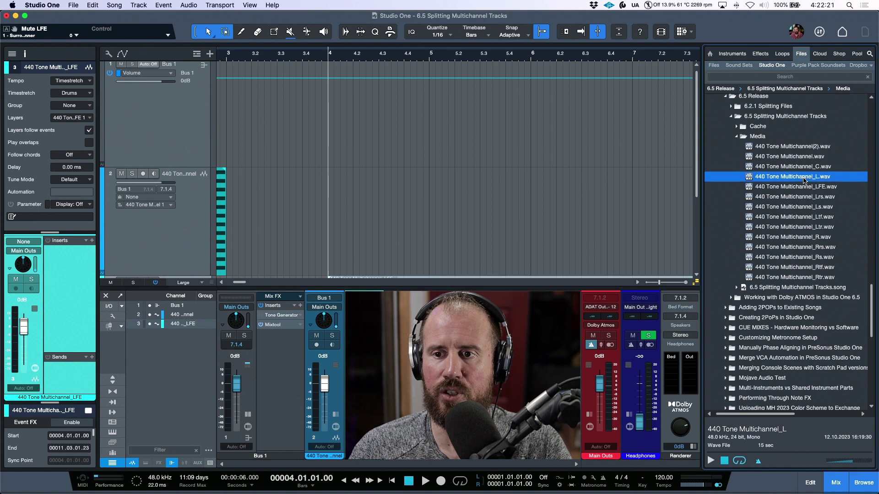
left_click(805, 238, "super")
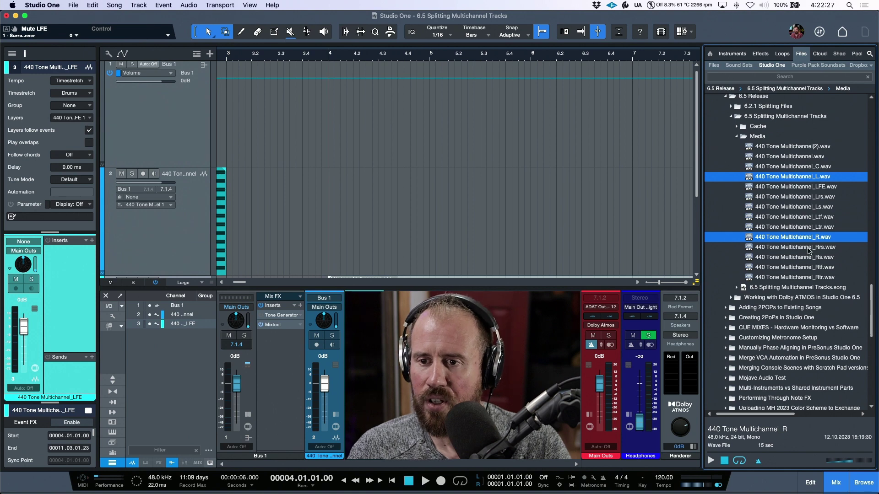
left_click(799, 197, "super")
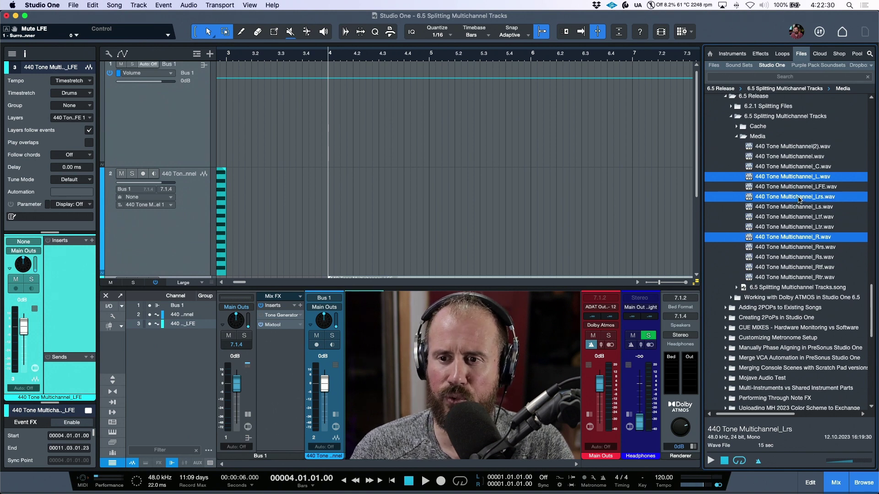
left_click(802, 248, "super")
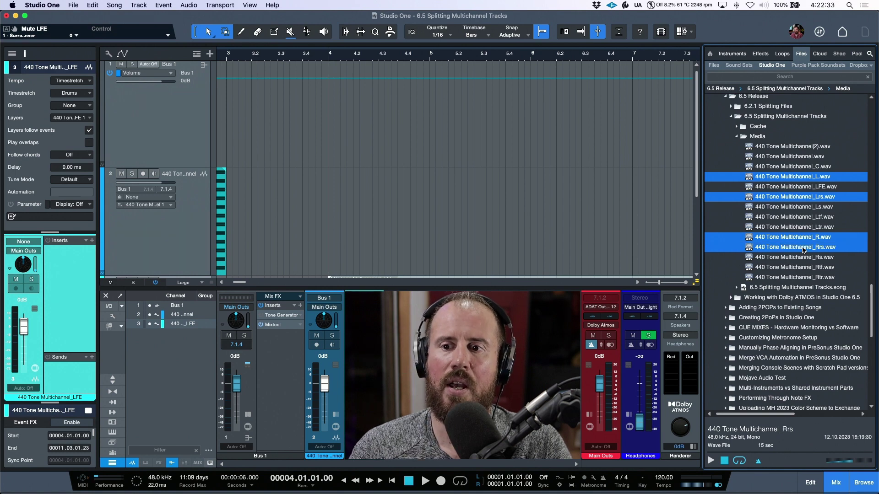
right_click(802, 247)
left_click(744, 306)
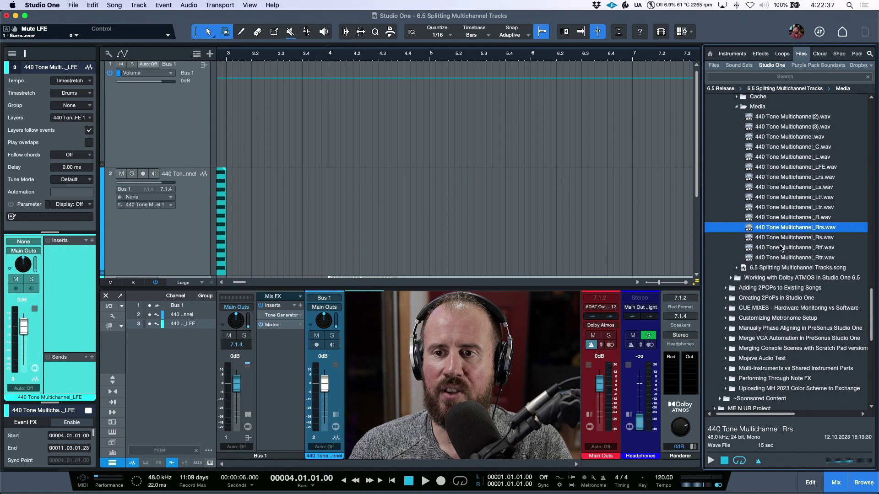
left_click(808, 156)
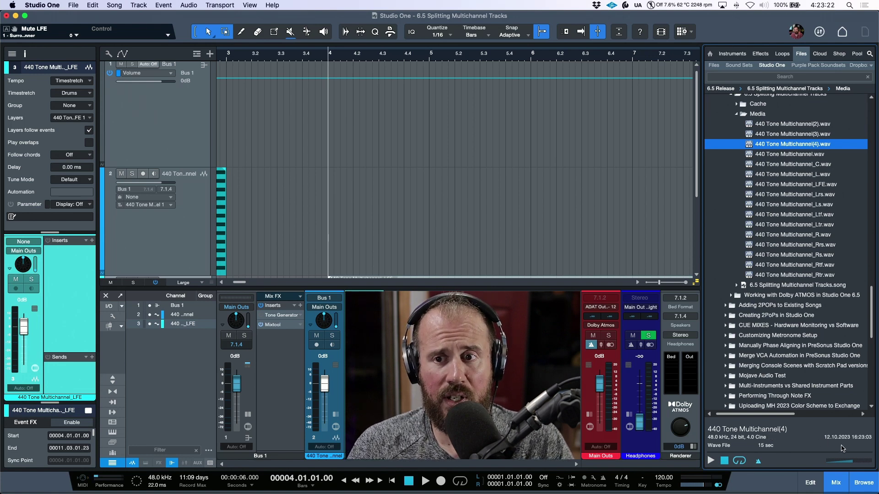
Review the multichannel and LFE events in the arrangement, check the song's Pool for their audio files, and return to the file browser
scroll(488, 194, "left", 5)
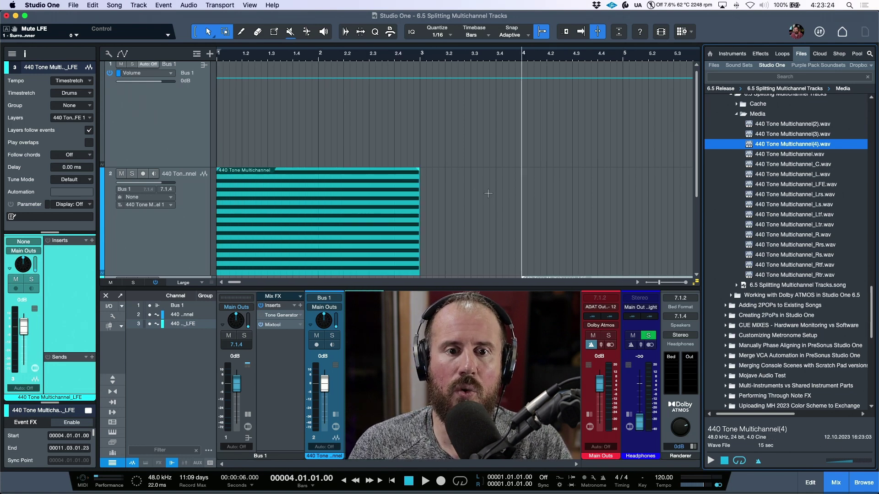
scroll(488, 193, "down", 5)
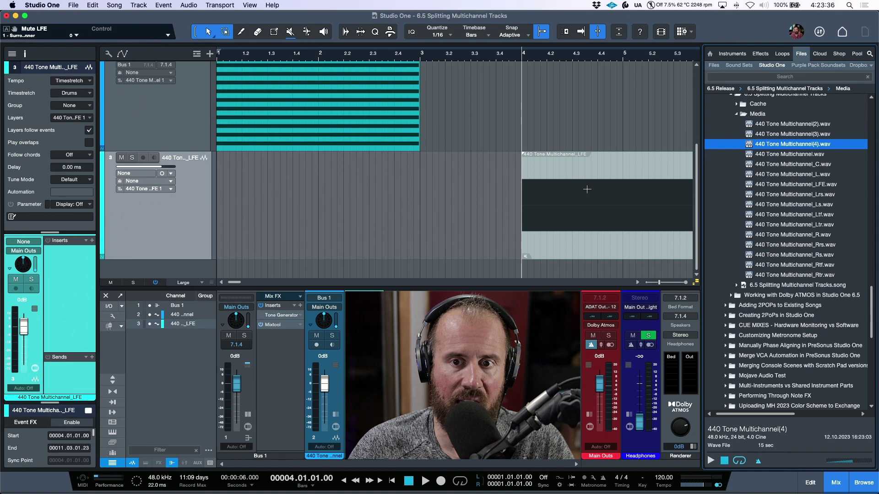
left_click(857, 54)
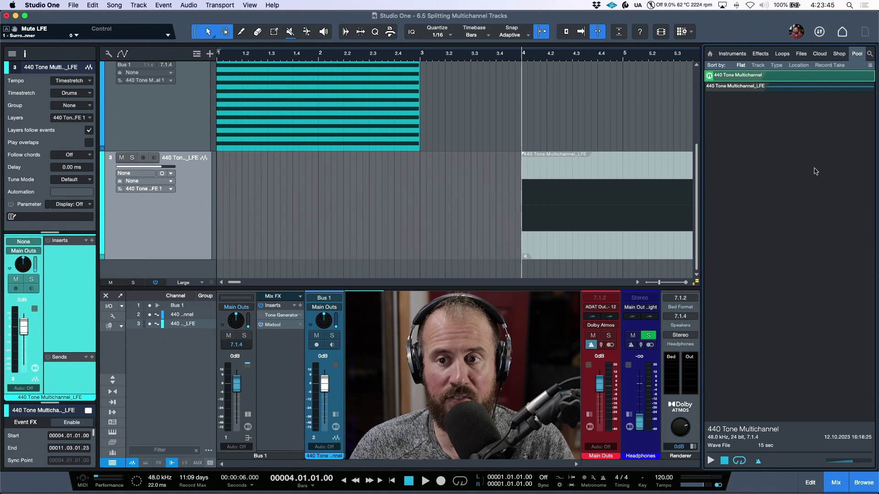
left_click(801, 54)
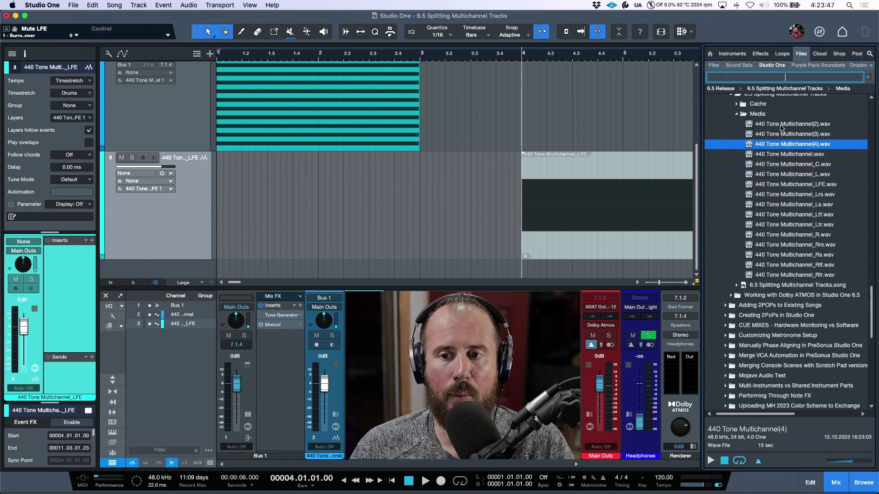
Reveal 440 Tone Multichannel(4).wav in Finder, look over the song's Media folder, and return to Studio One
right_click(785, 144)
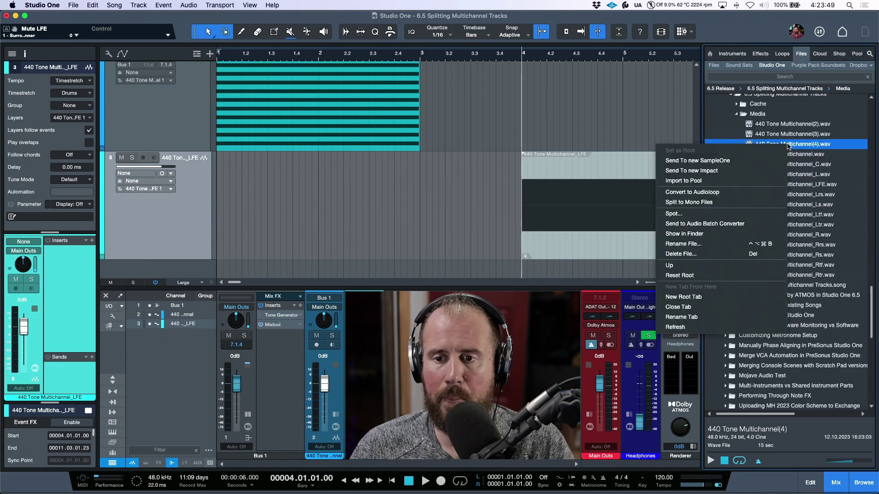
left_click(694, 234)
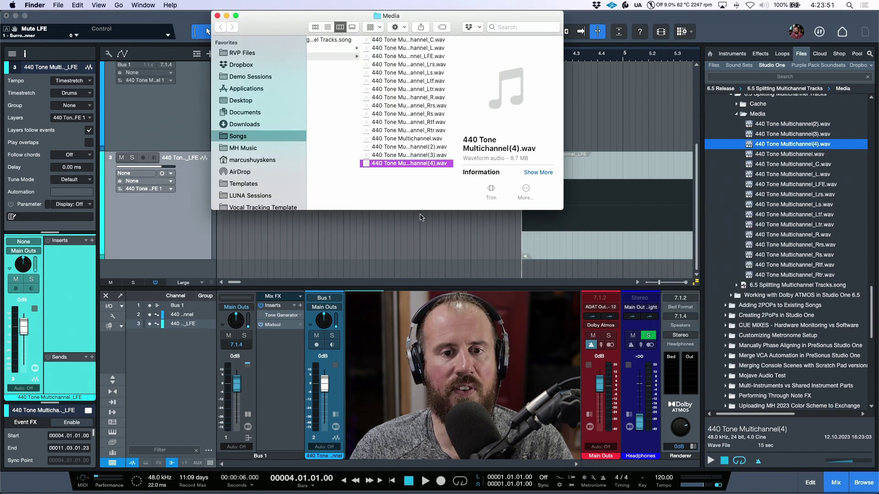
scroll(430, 130, "left", 5)
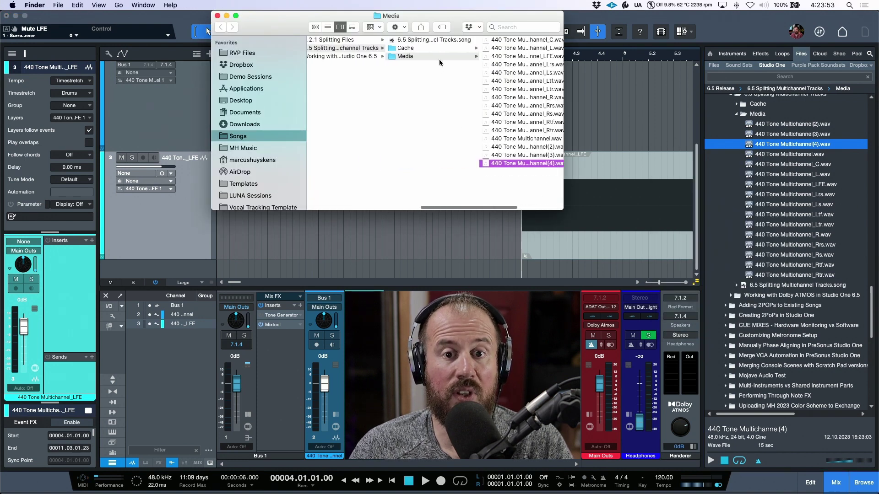
scroll(439, 59, "right", 5)
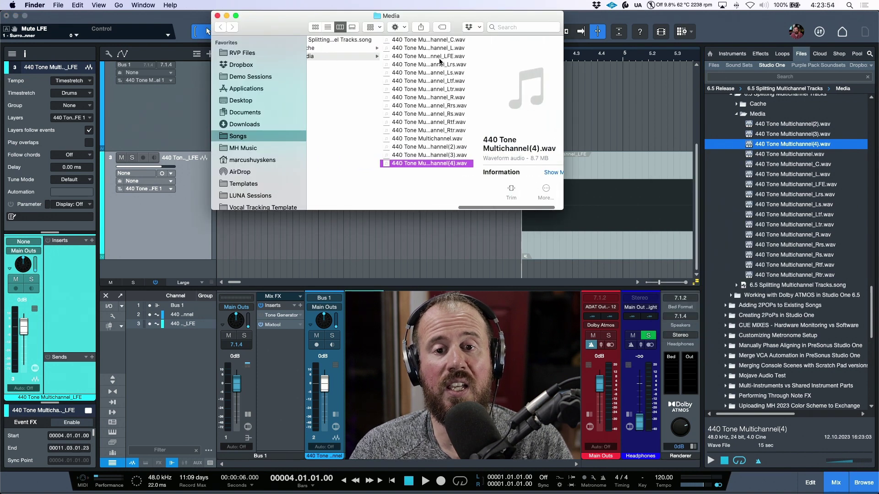
left_click(723, 31)
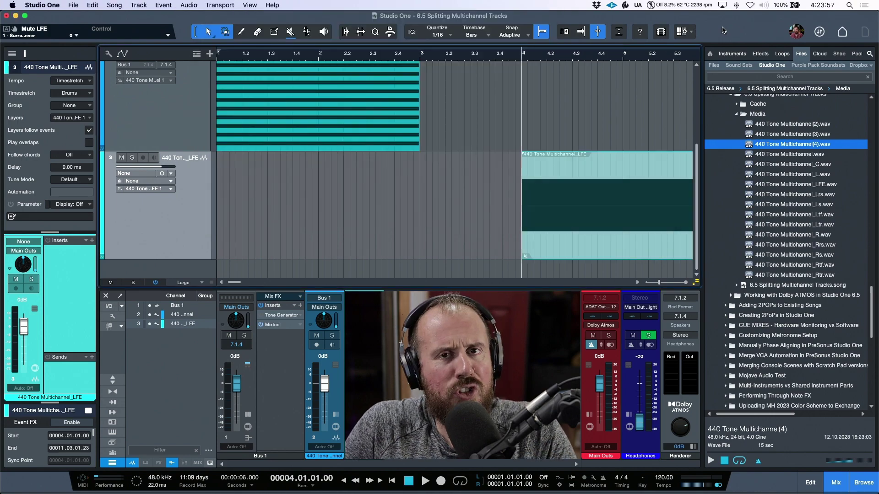